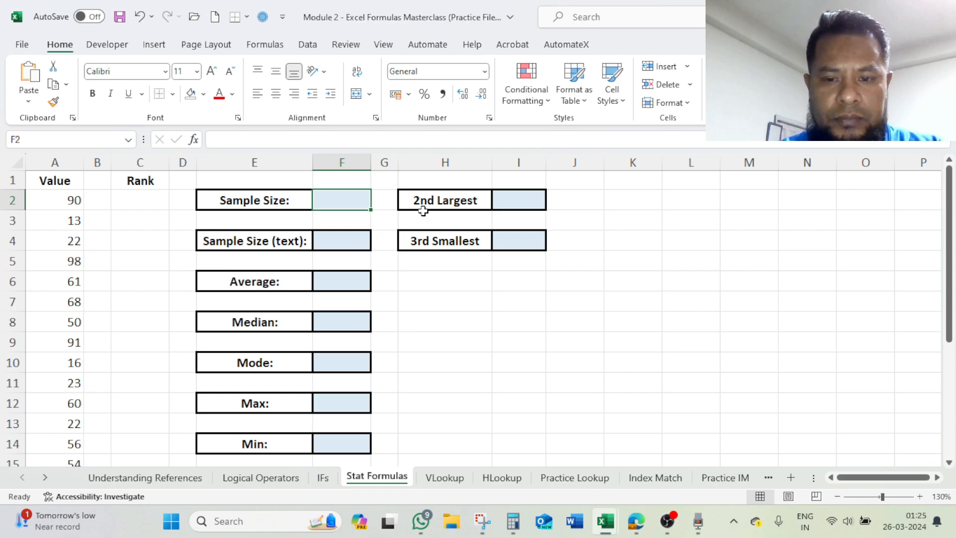
Step: Enter a COUNT formula over A2:A20 in the Sample Size cell F2
type("=")
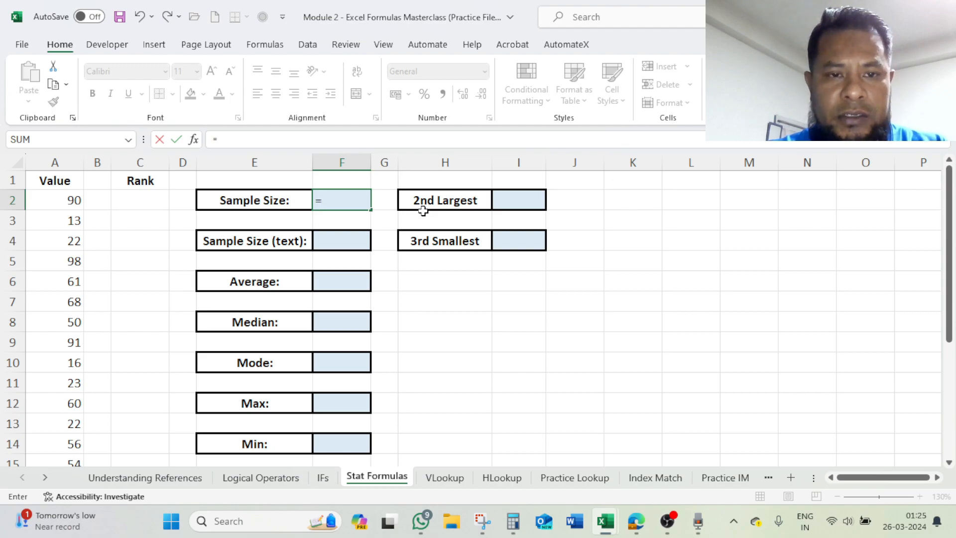
type("count")
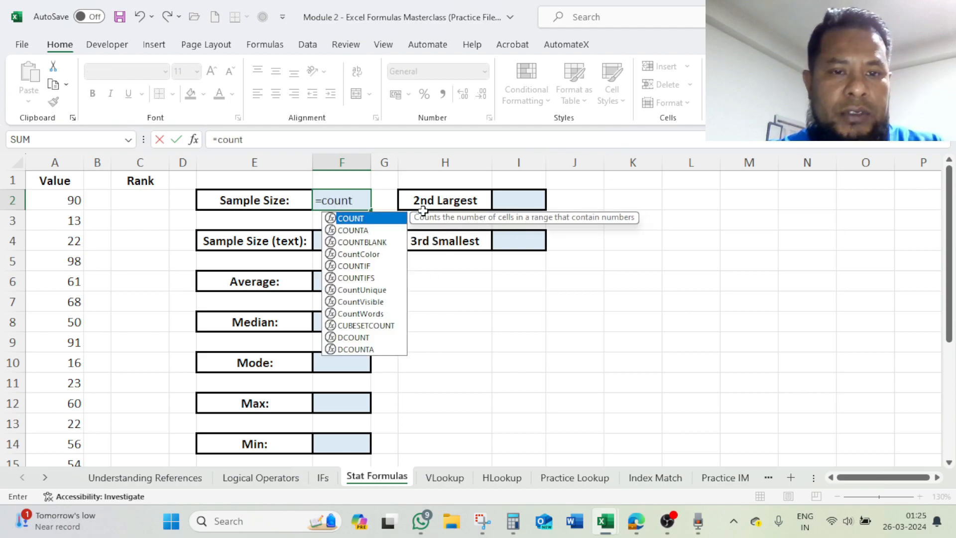
key("Tab")
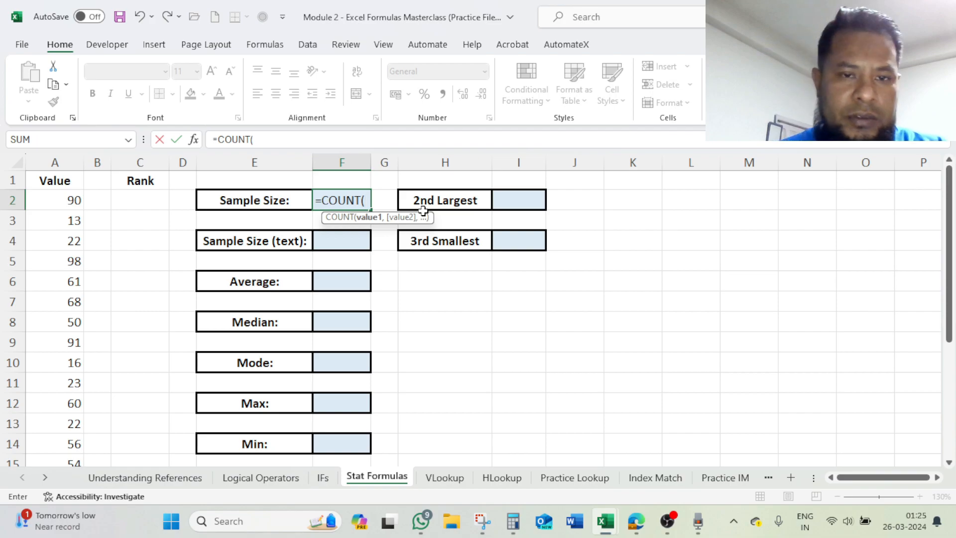
left_click(64, 201)
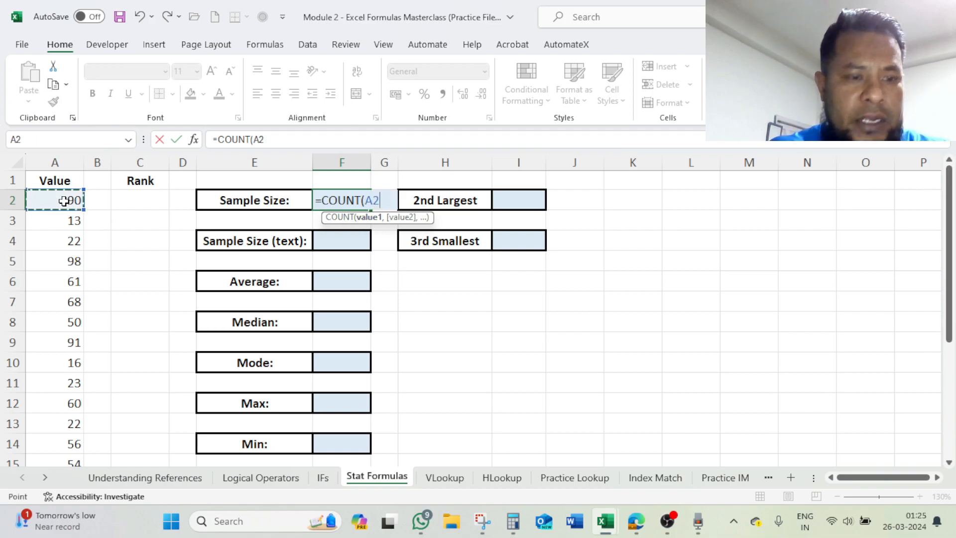
key("ctrl+shift+Down")
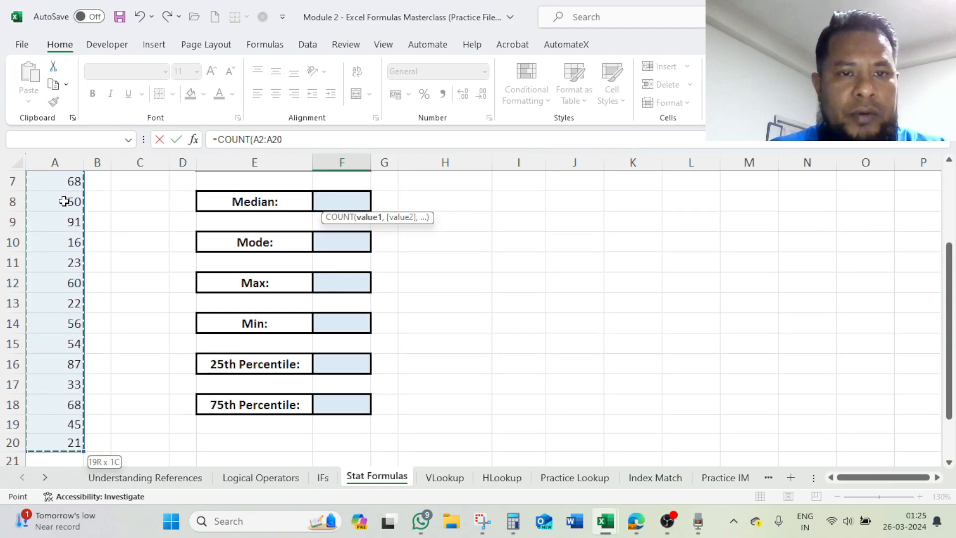
left_click(314, 136)
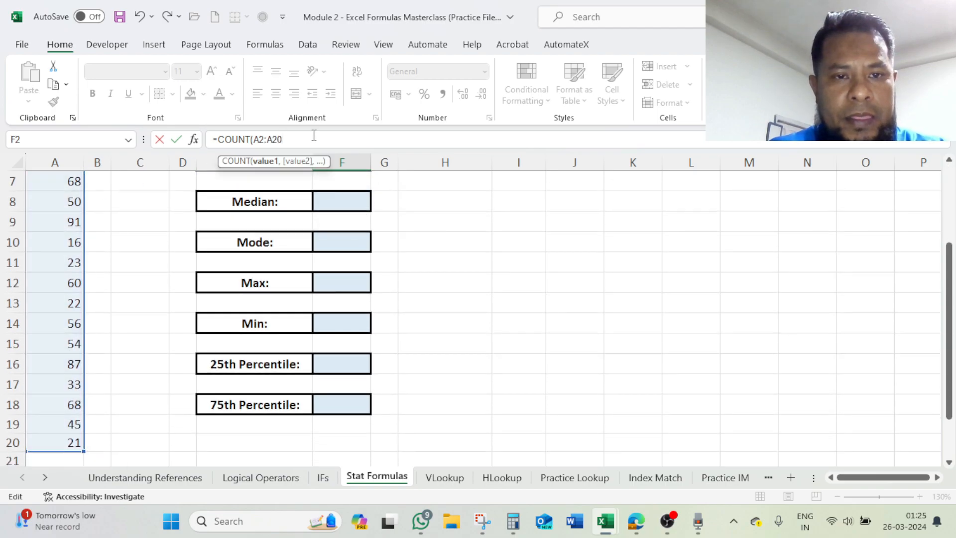
type(")")
key("Return")
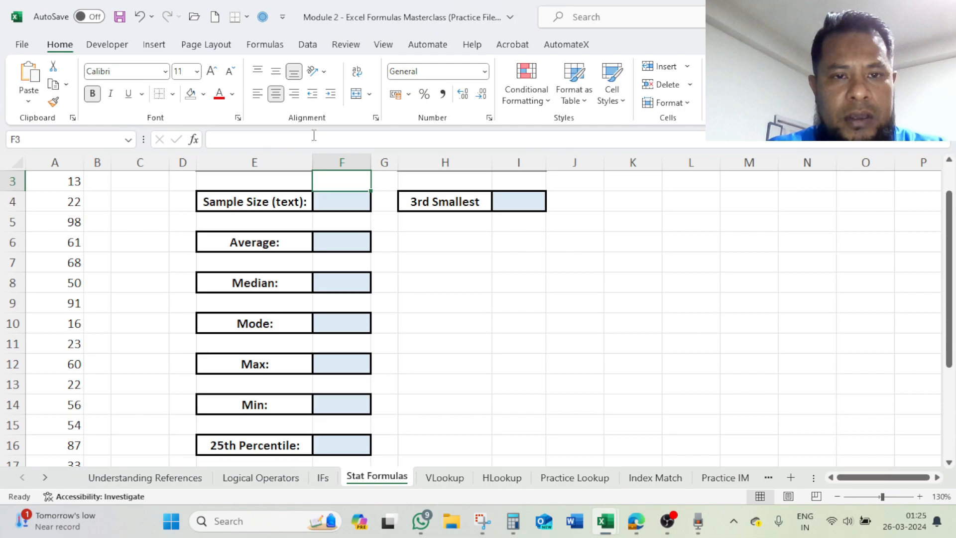
scroll(397, 214, "up", 1)
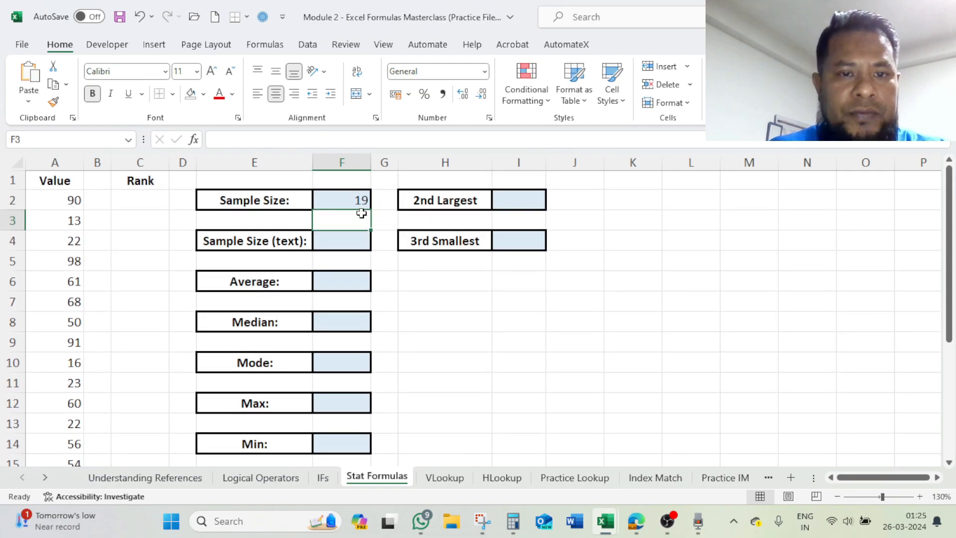
Step: Select the values in A2:A20 to check their count against the Sample Size formula in F2
left_click(59, 200)
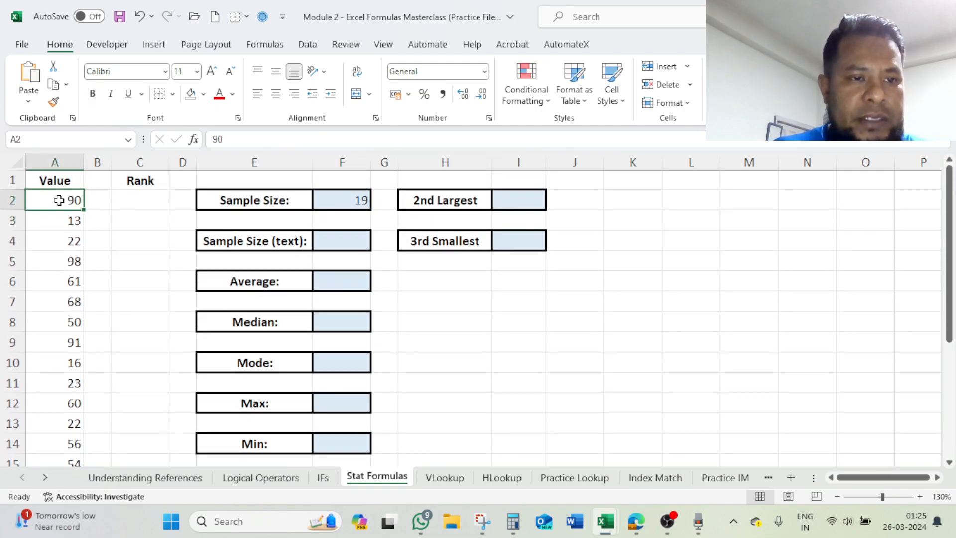
scroll(59, 200, "down", 3)
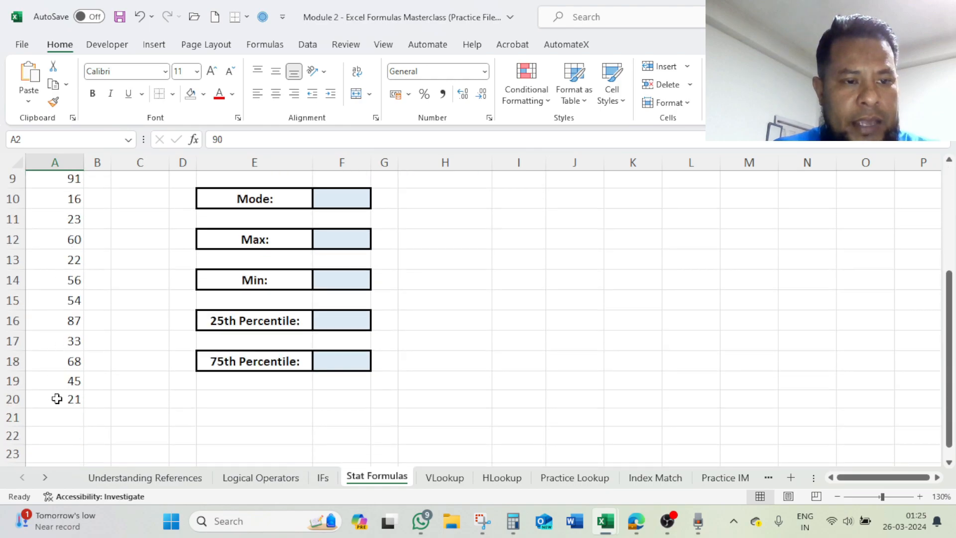
left_click(60, 400, "shift")
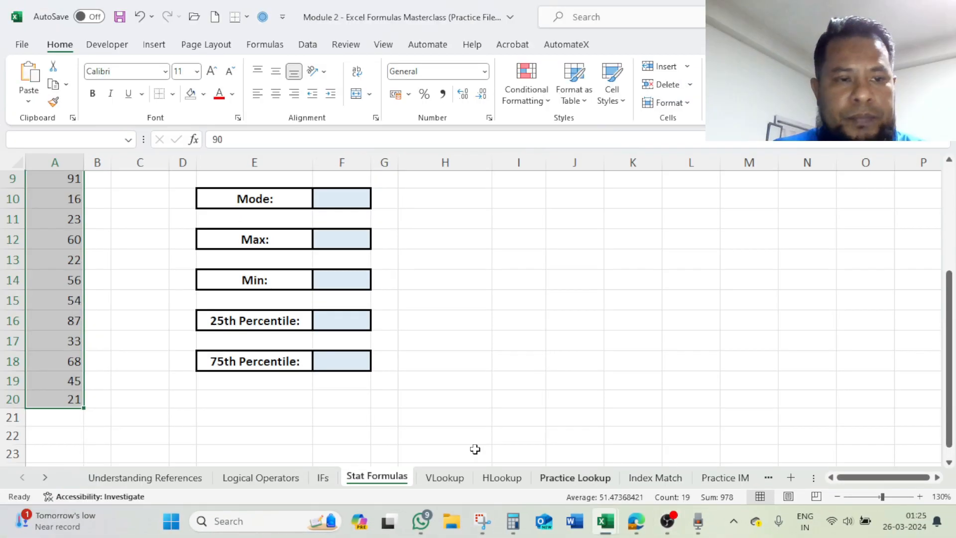
scroll(288, 341, "up", 3)
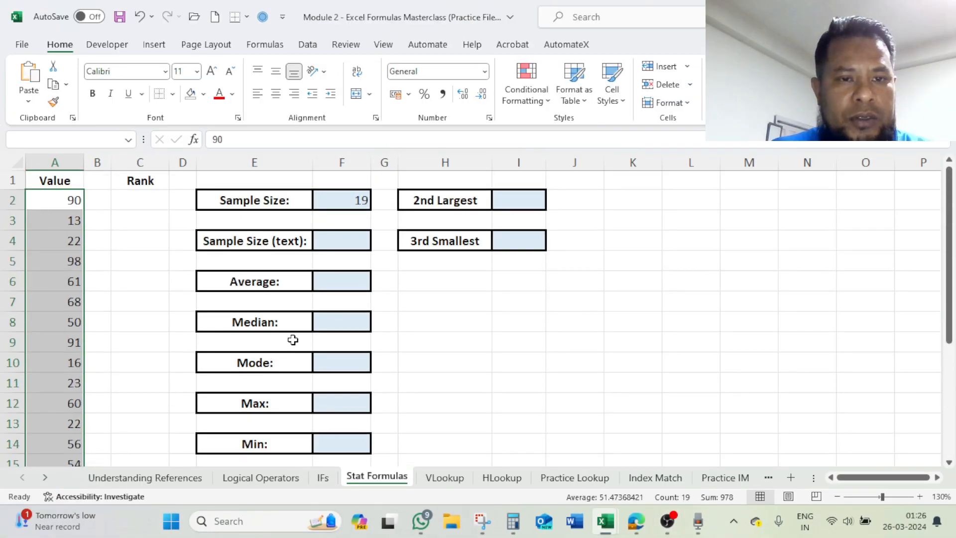
left_click(358, 199)
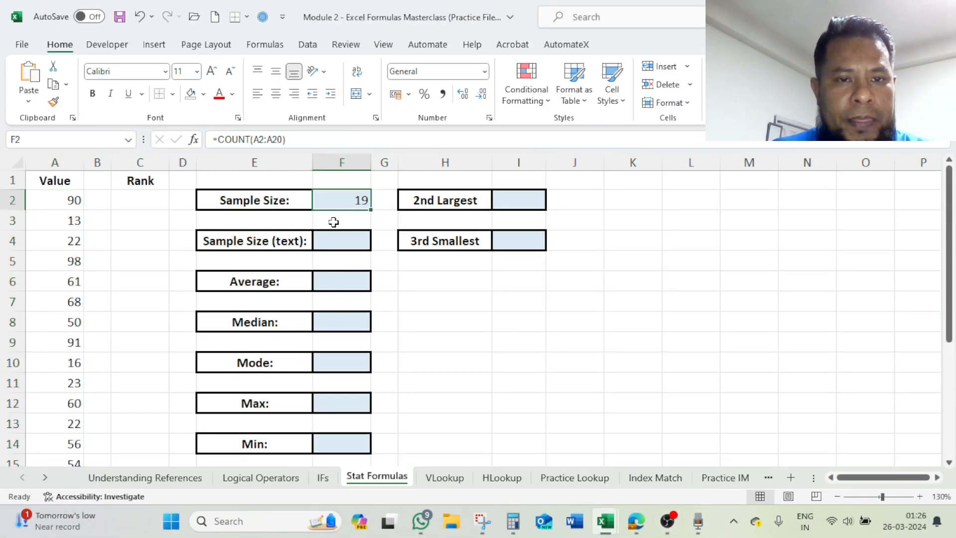
Step: Replace the number in A7 with "Text" and the number in A8 with "a" to test the COUNT formula
left_click(66, 305)
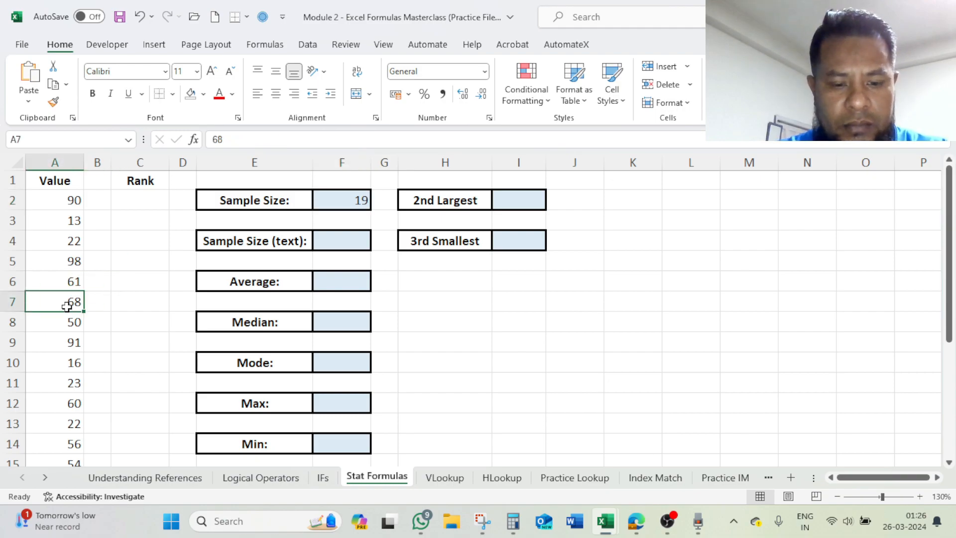
type("Text")
key("Return")
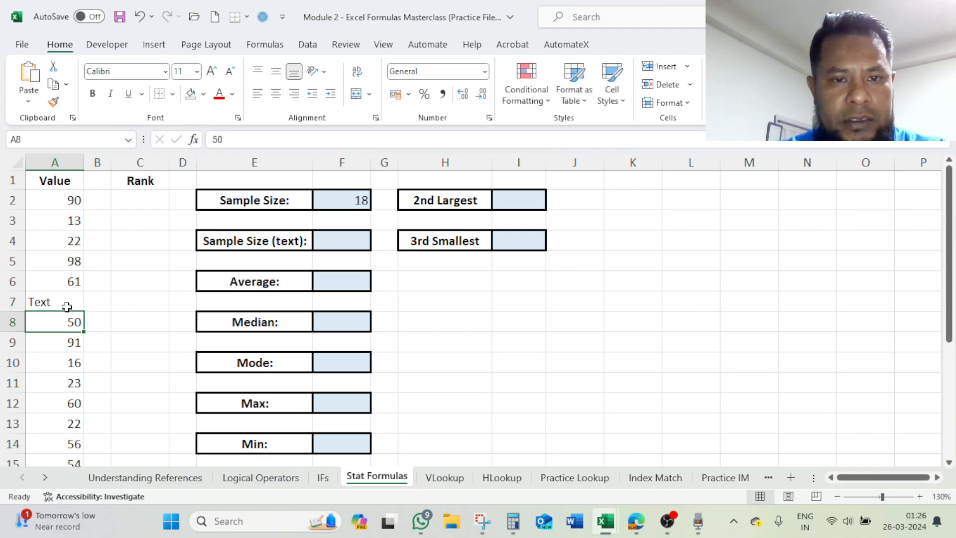
left_click(348, 200)
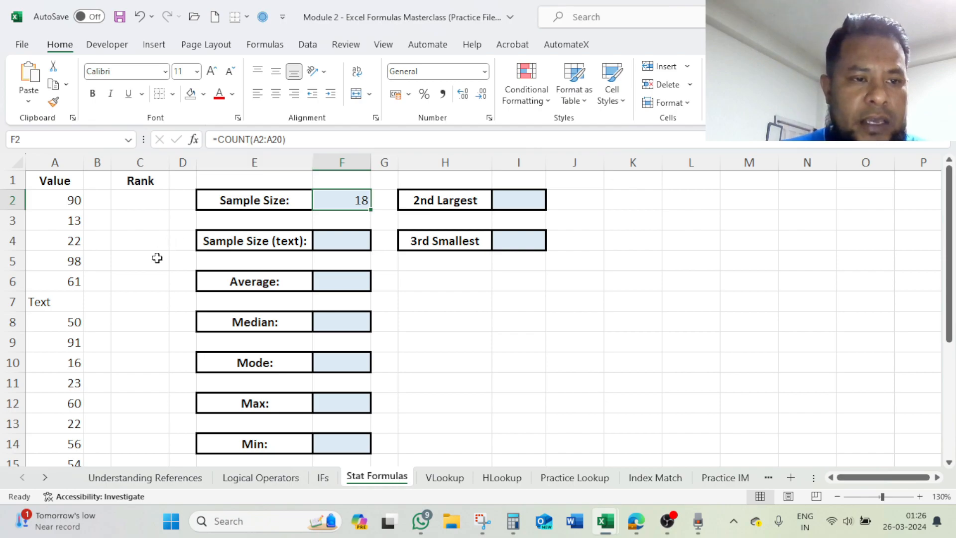
double_click(76, 326)
key("BackSpace")
key("Delete")
type("a")
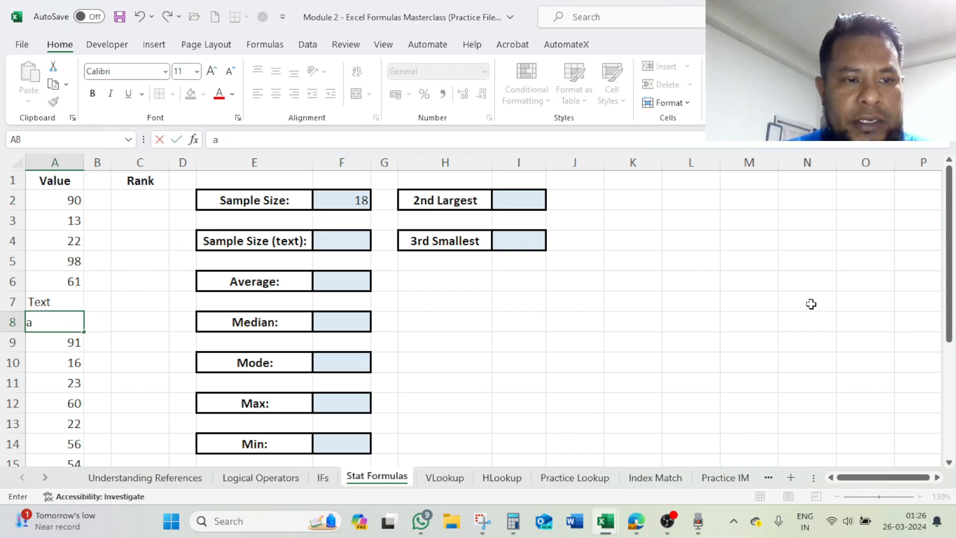
key("Return")
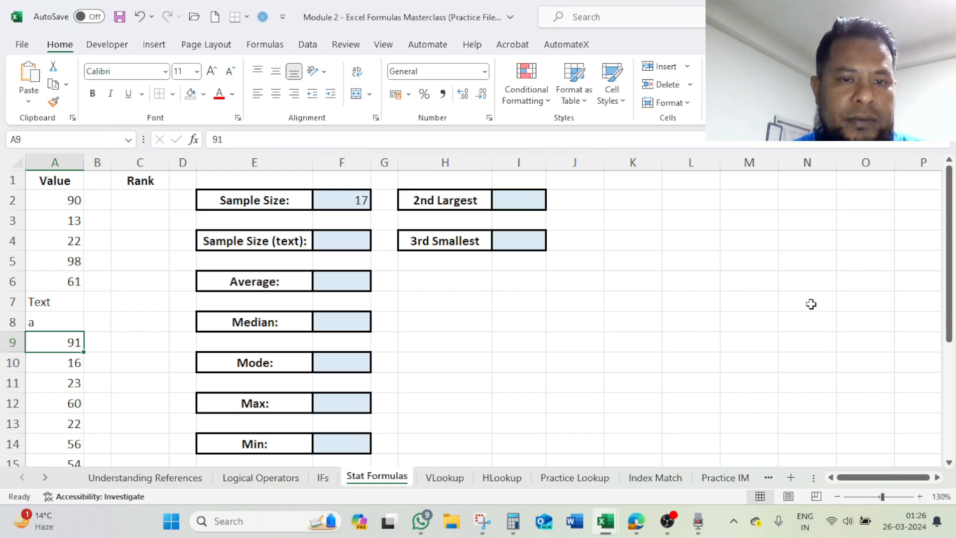
Step: Enter a COUNTA formula over A2:A20 in the Sample Size (text) cell F4
left_click(346, 243)
type("=counta")
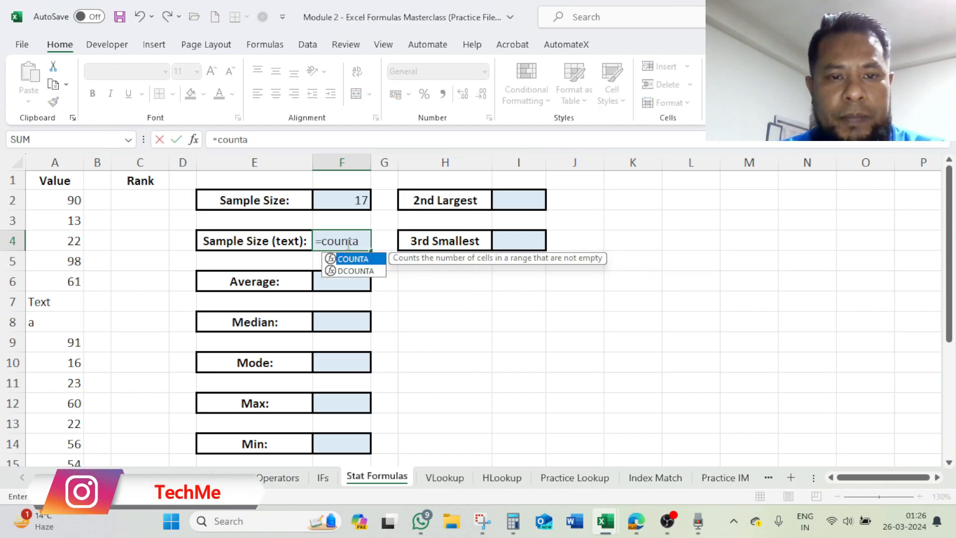
key("Tab")
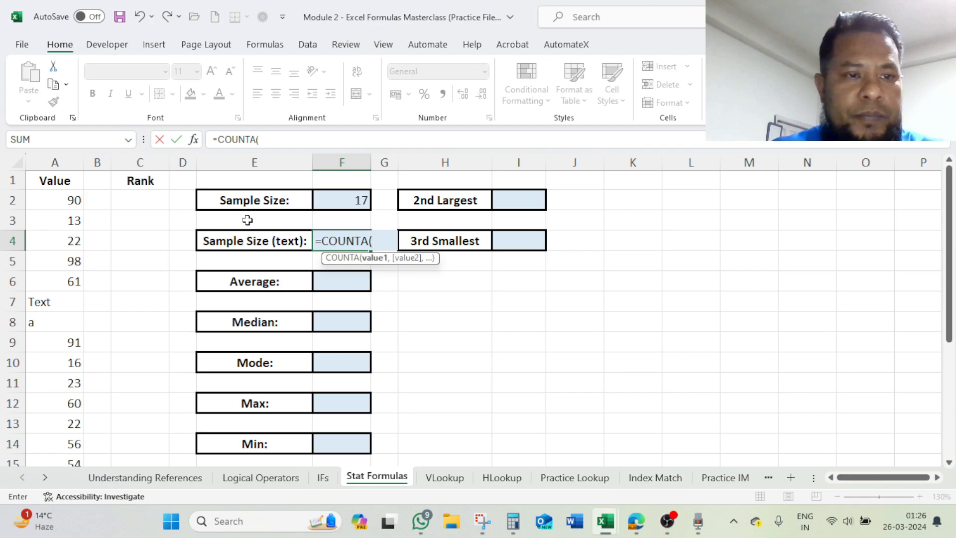
left_click(75, 202)
key("ctrl+shift+Down")
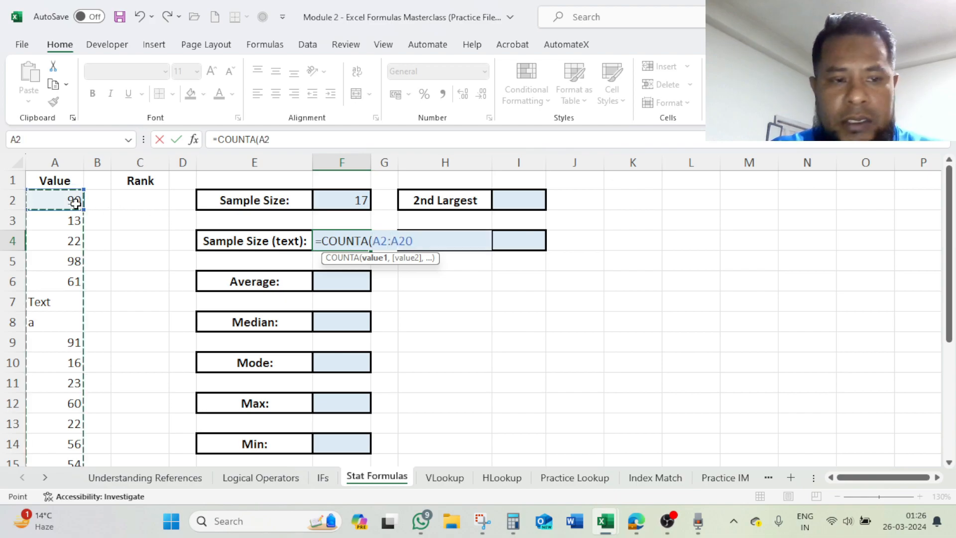
type(")")
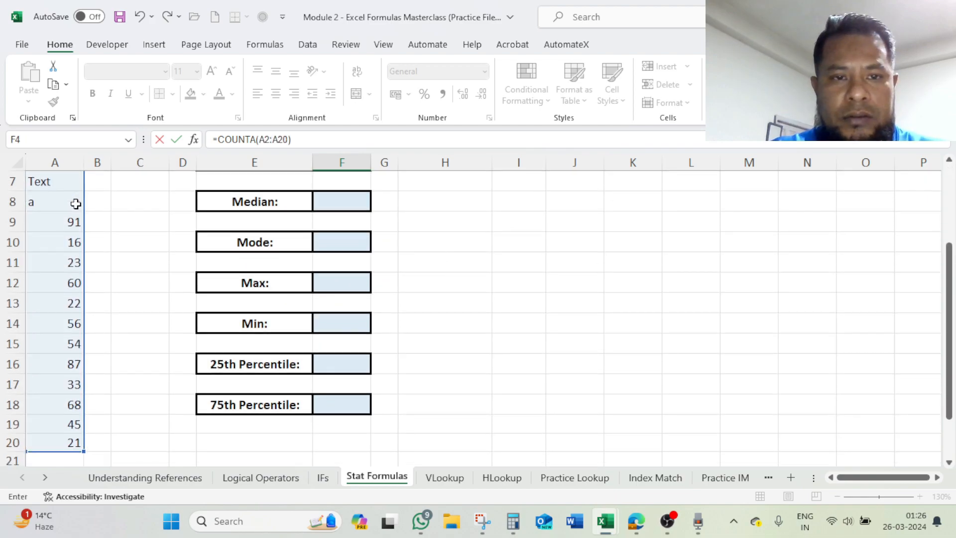
key("Return")
scroll(299, 249, "up", 2)
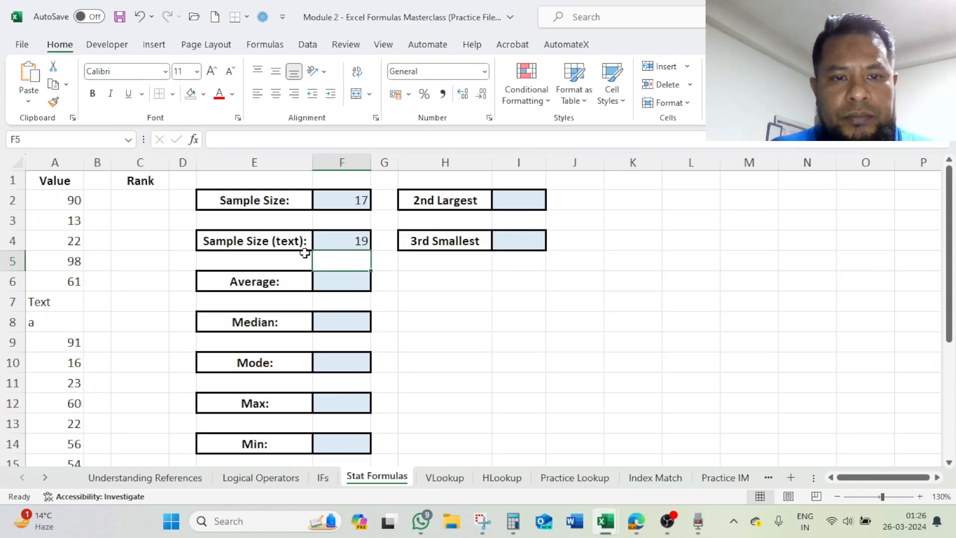
Step: Compare the COUNTA formula in F4 with the text and number entries in the Value column
left_click(344, 241)
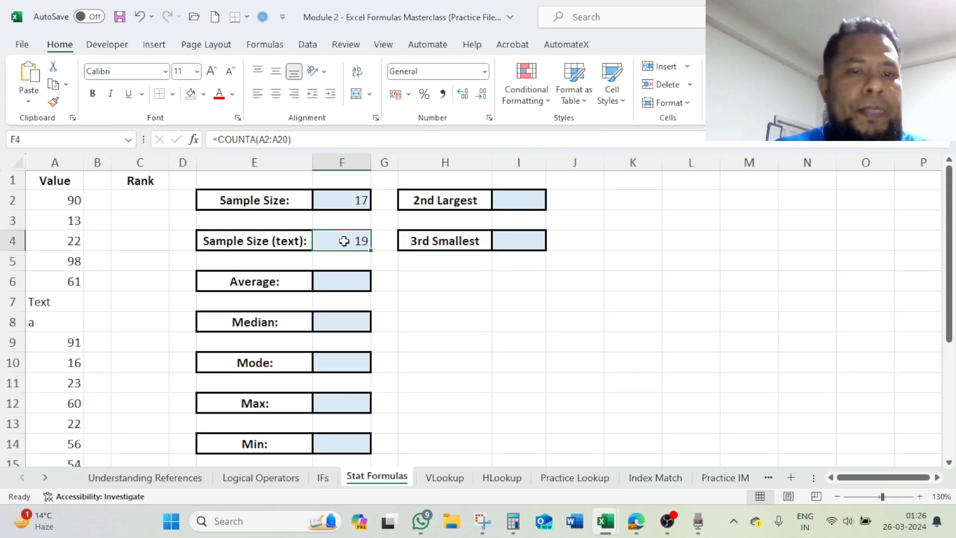
left_click(52, 301)
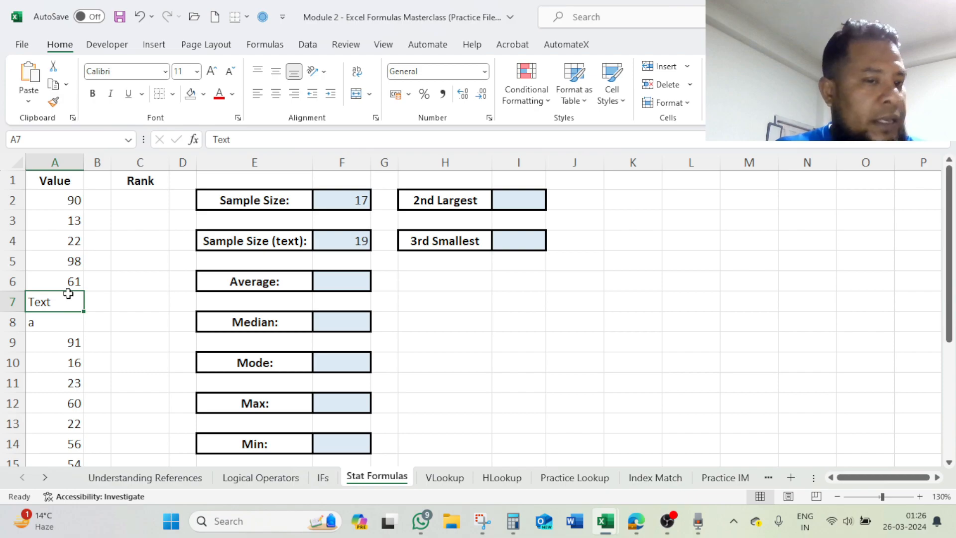
scroll(69, 349, "down", 3)
scroll(62, 388, "up", 3)
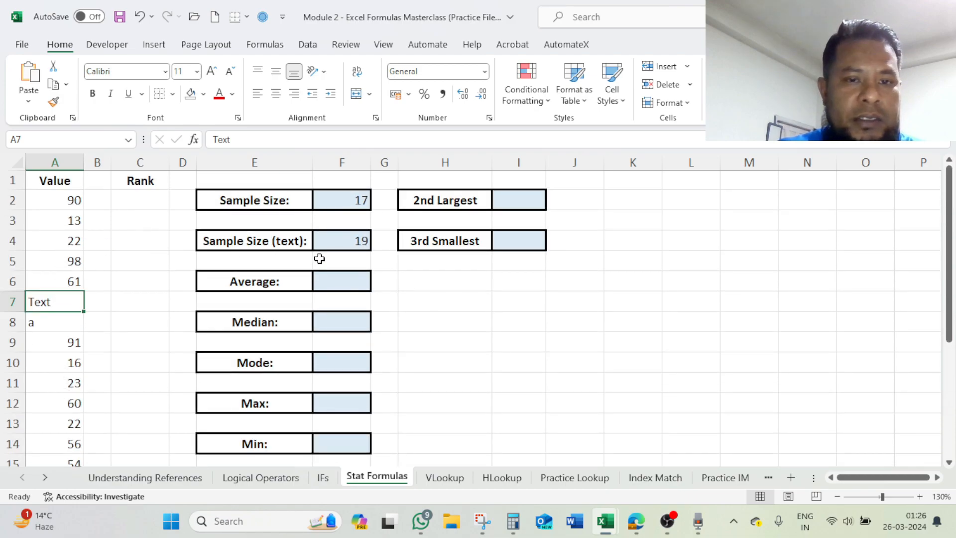
left_click(321, 240)
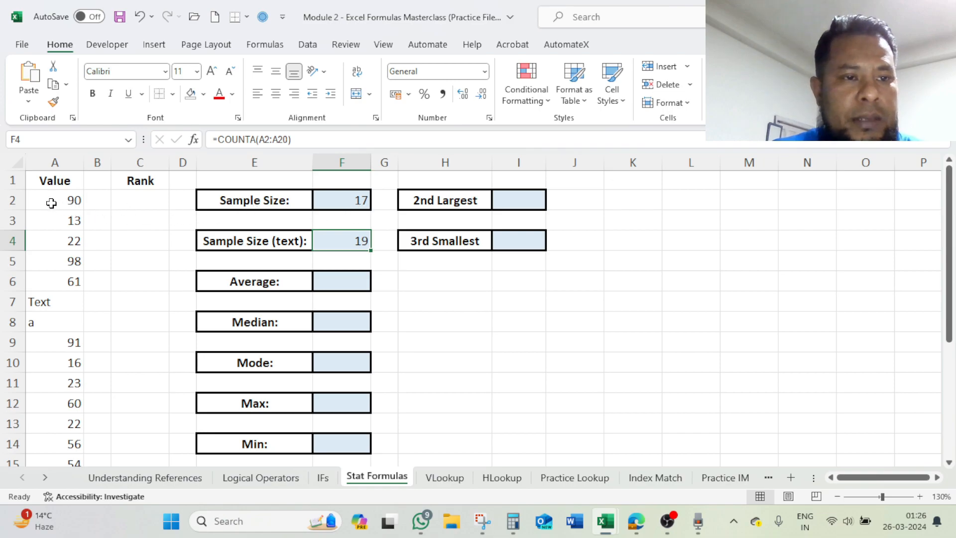
Step: Replace the text entries with numbers, 50 in A7 and 68 in A8, and check the formulas in F2 and F4
left_click(70, 303)
type("50")
key("Return")
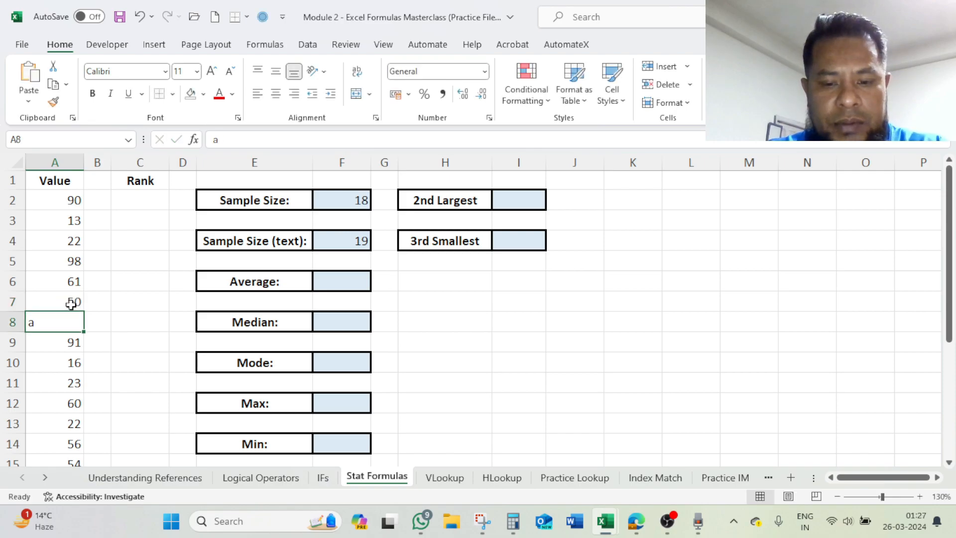
type("68")
key("Return")
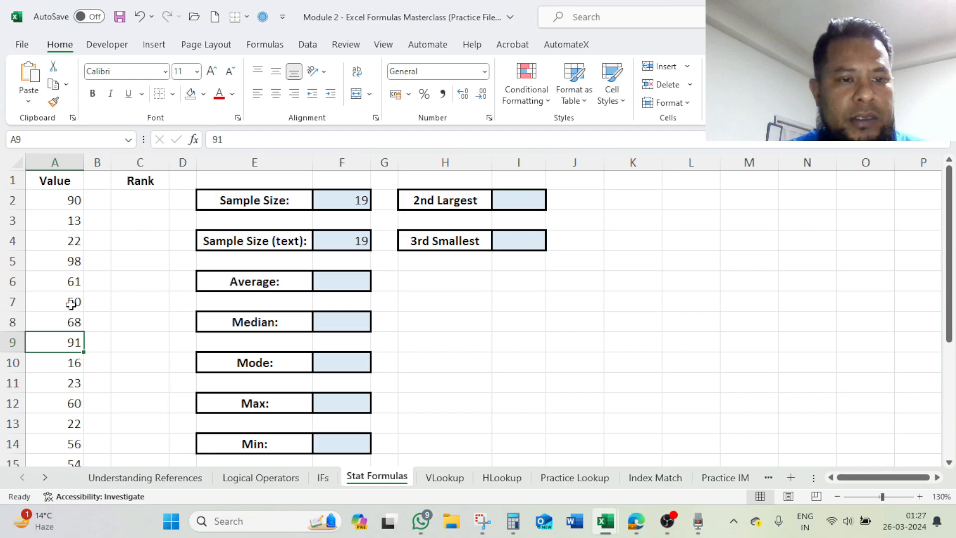
left_click(363, 202)
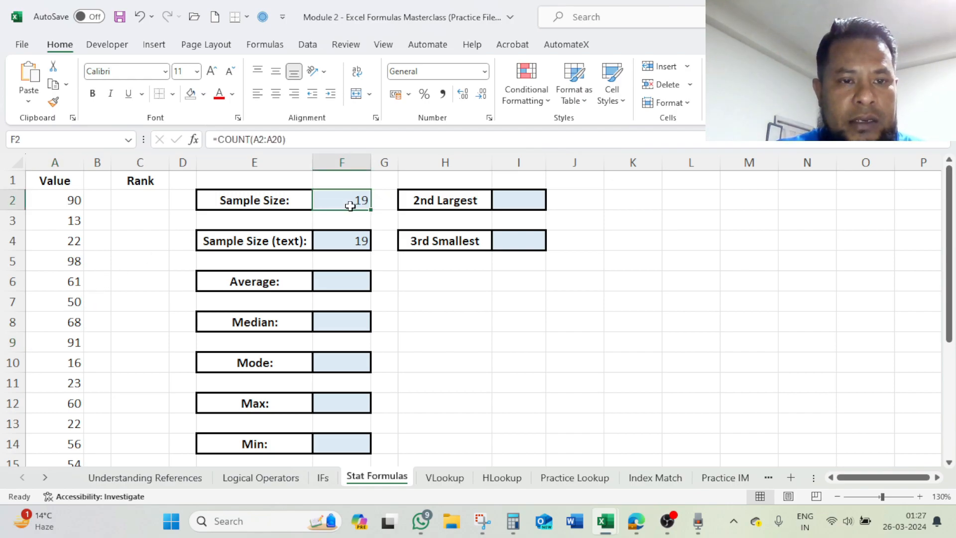
left_click(351, 241)
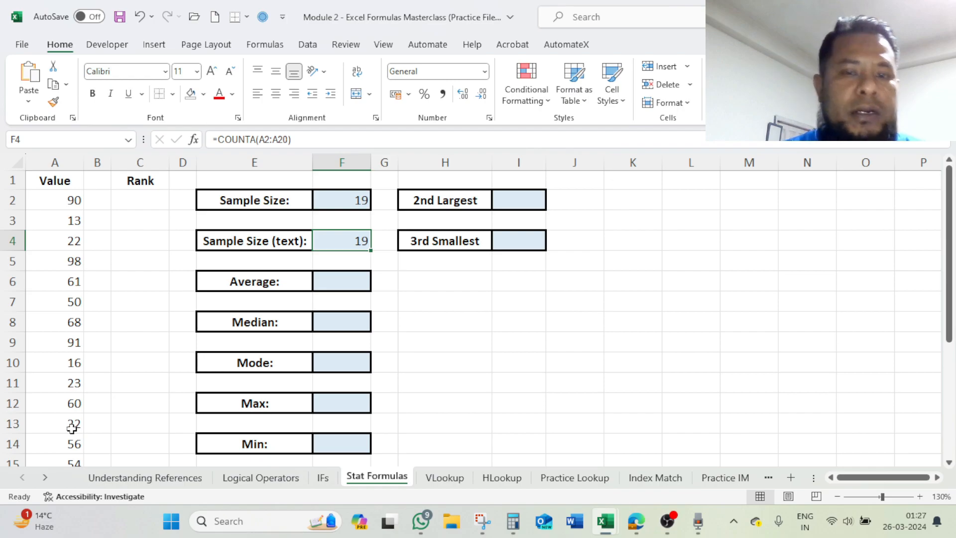
Step: Enter an AVERAGE formula over A2:A20 in the Average cell F6 and check it against the Value column
left_click(345, 280)
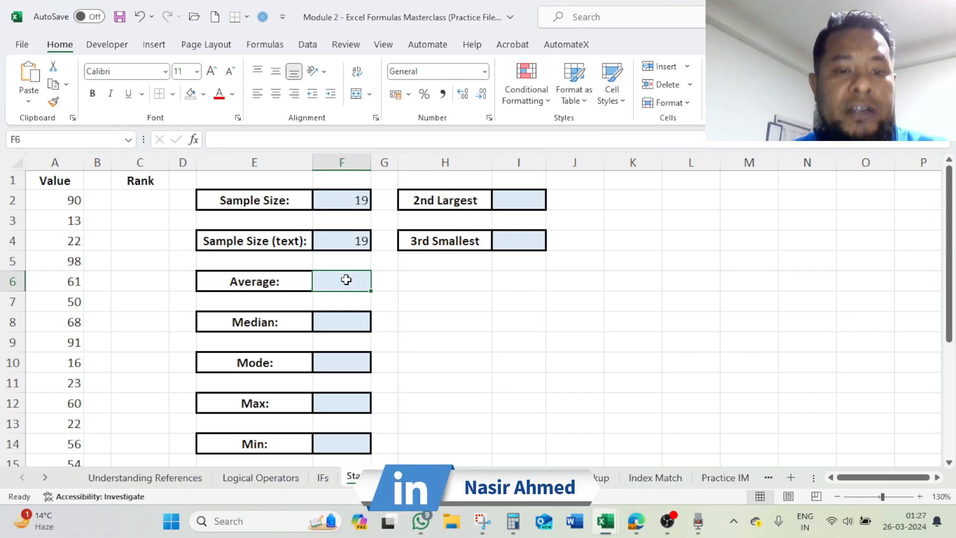
type("=aver")
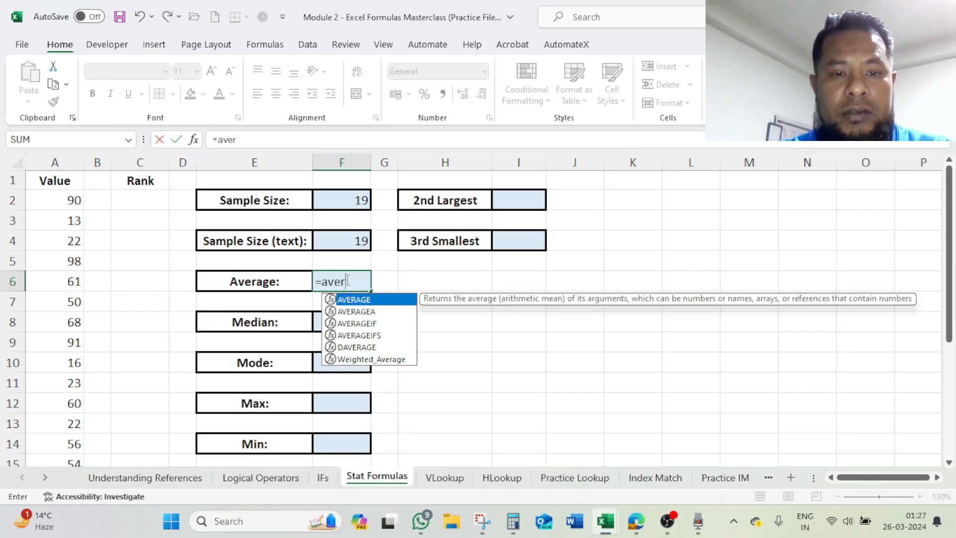
key("Tab")
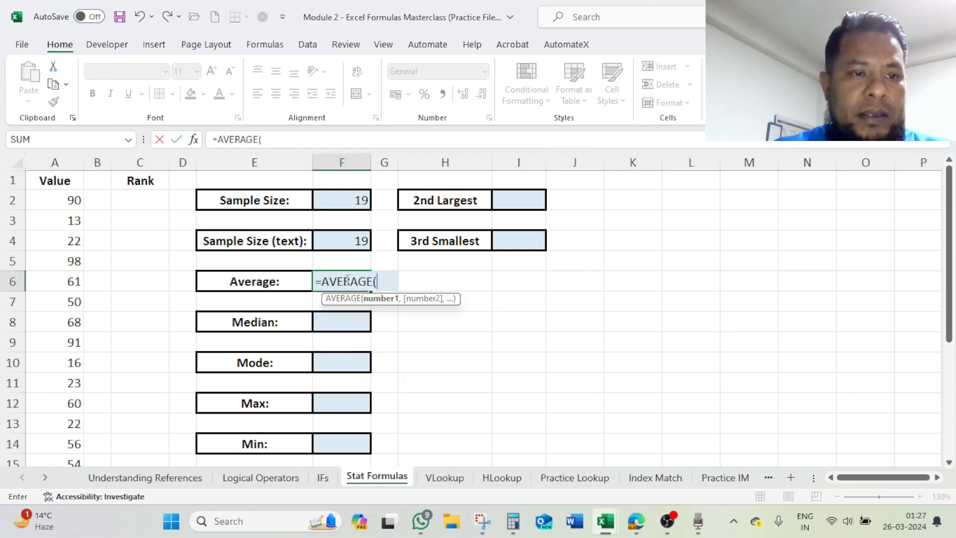
left_click(56, 202)
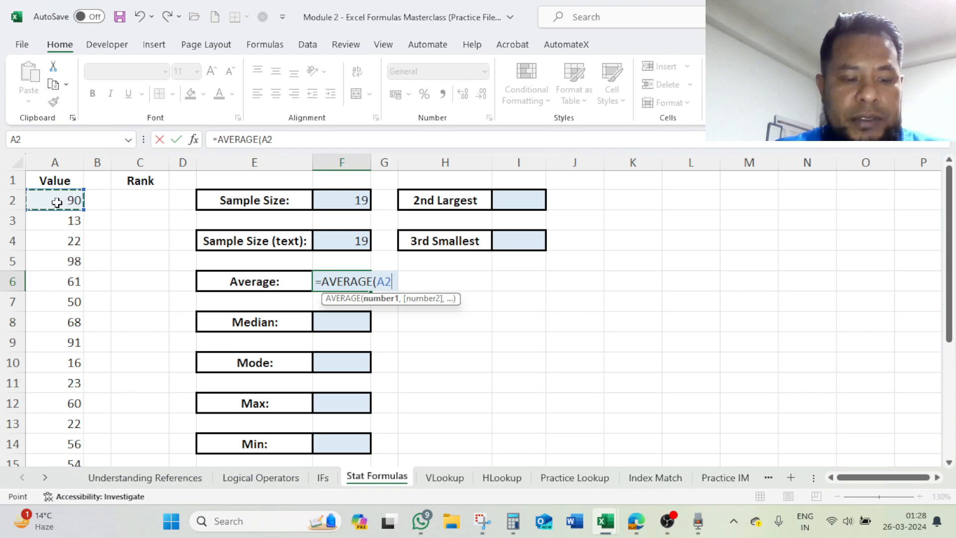
key("ctrl+shift+Down")
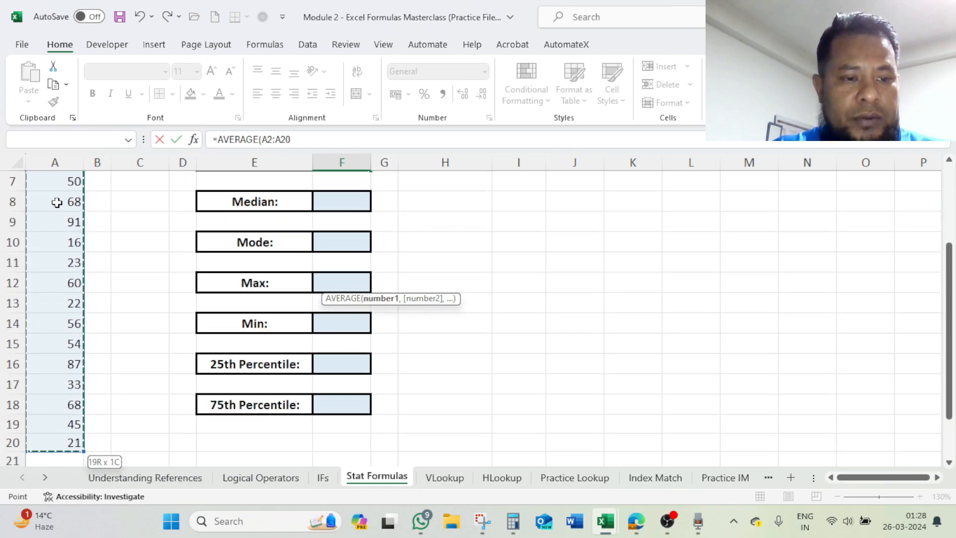
type(")")
key("Return")
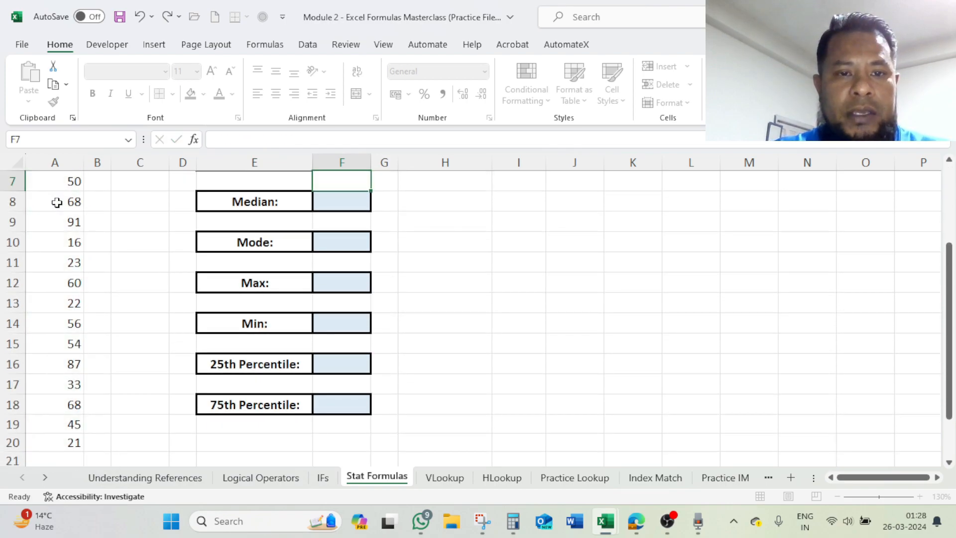
scroll(70, 202, "up", 2)
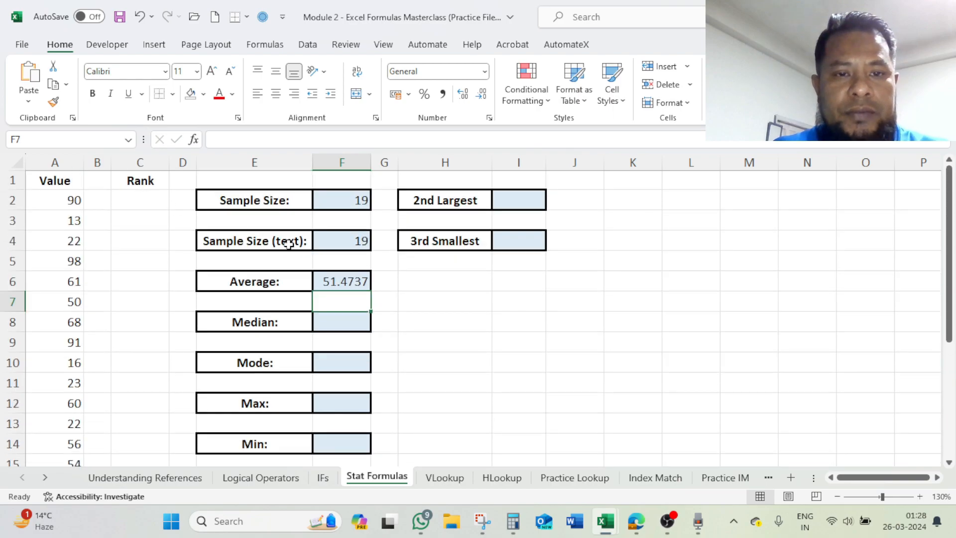
left_click(352, 279)
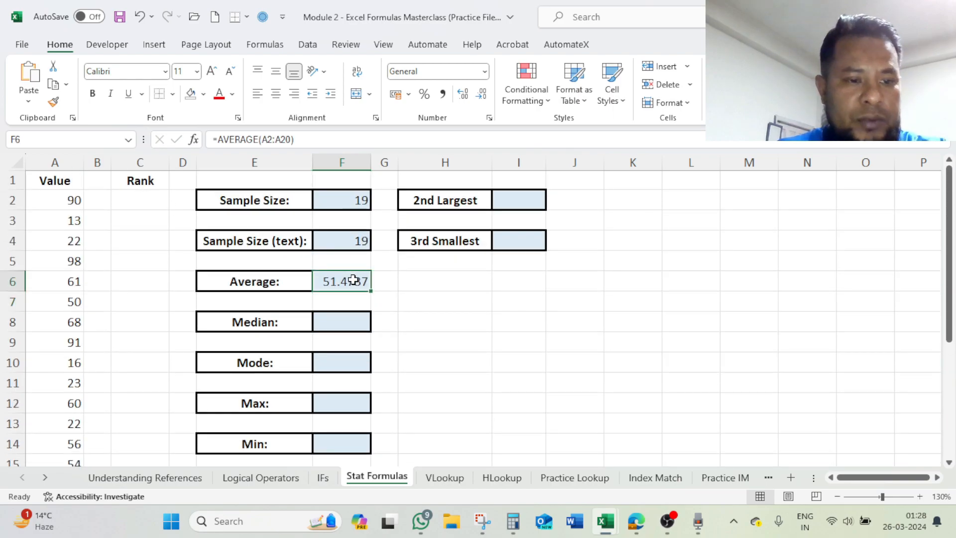
scroll(113, 312, "down", 4)
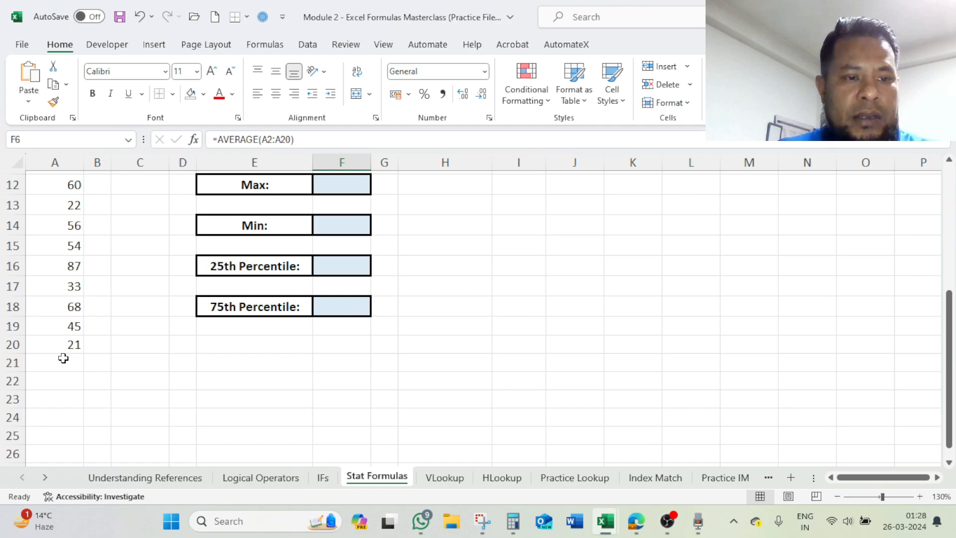
left_click(63, 358)
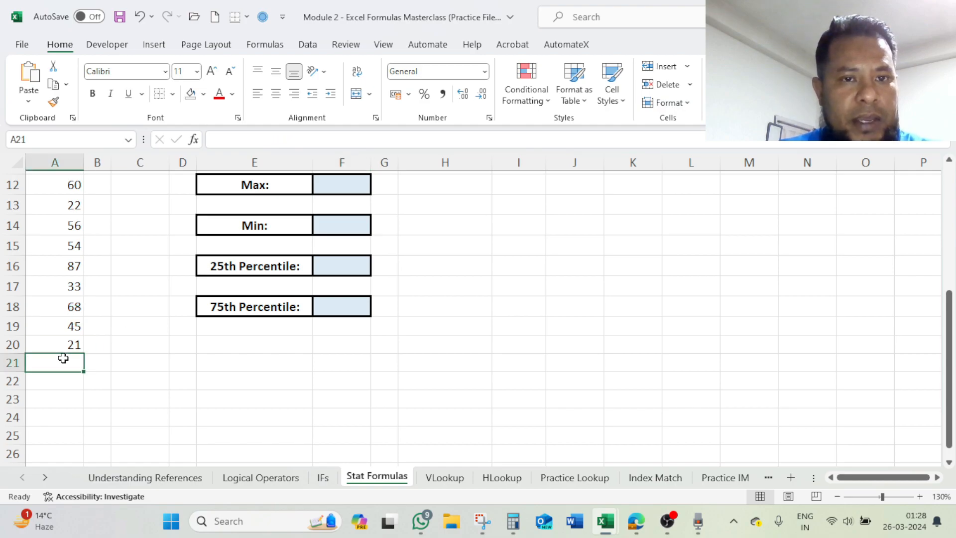
scroll(85, 355, "up", 4)
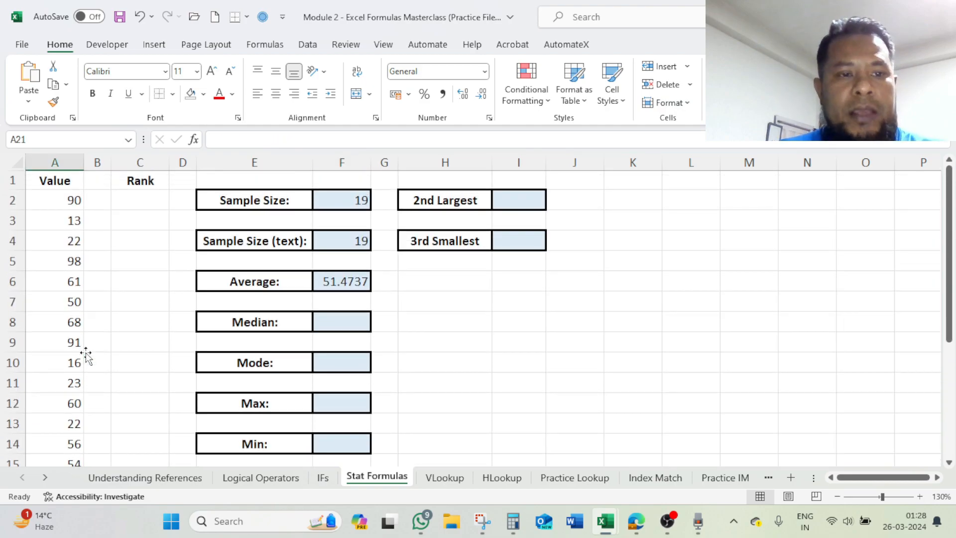
left_click(334, 281)
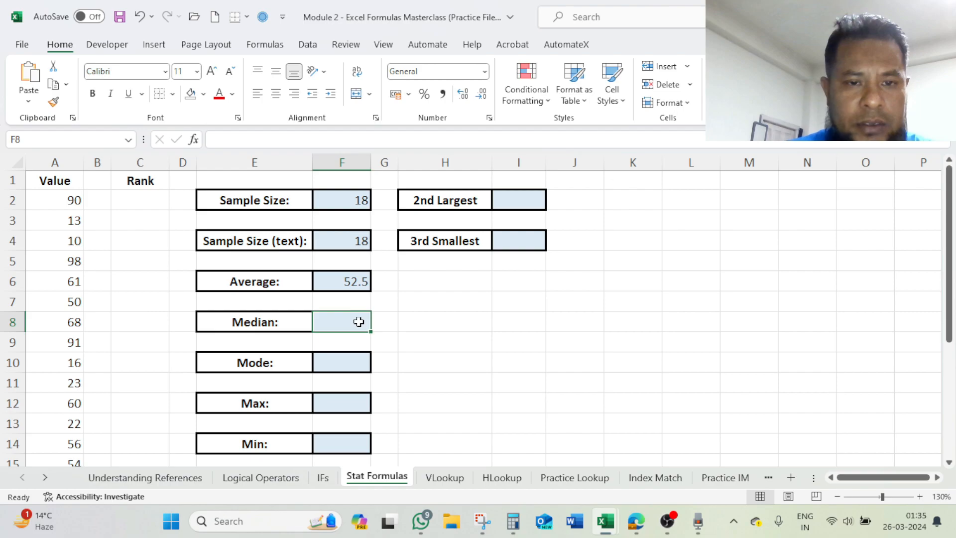
Step: Enter a MEDIAN formula over A2:A19 in the Median cell F8 and check the formula
type("=")
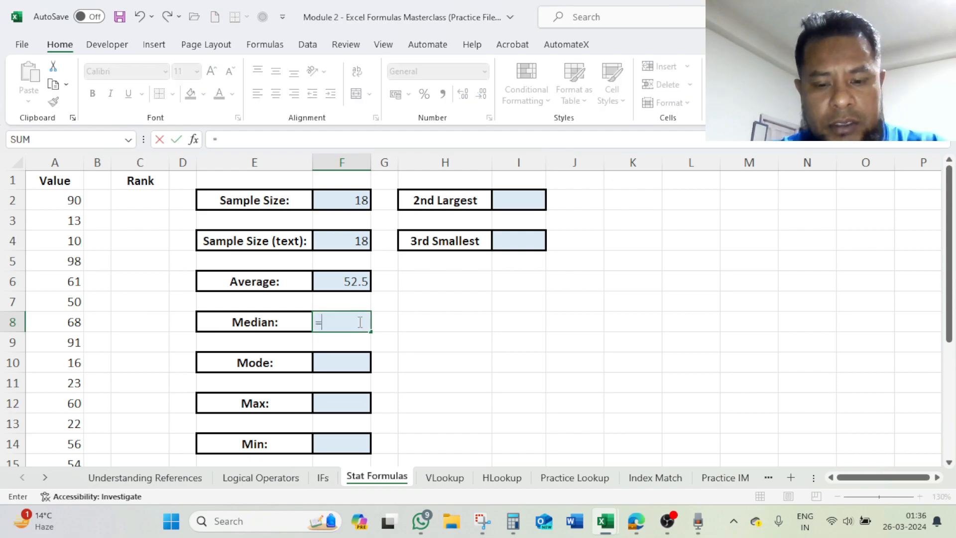
type("m")
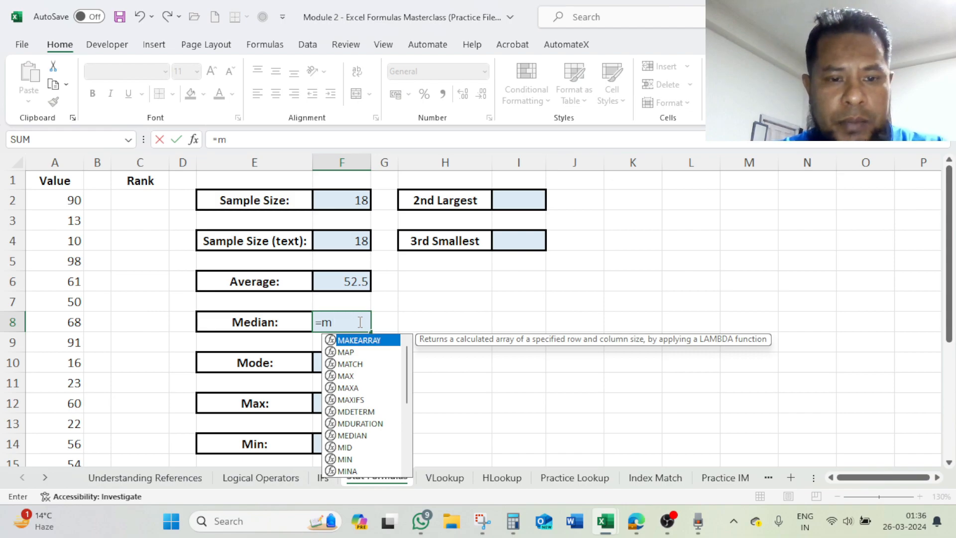
type("i")
key("BackSpace")
type("edia")
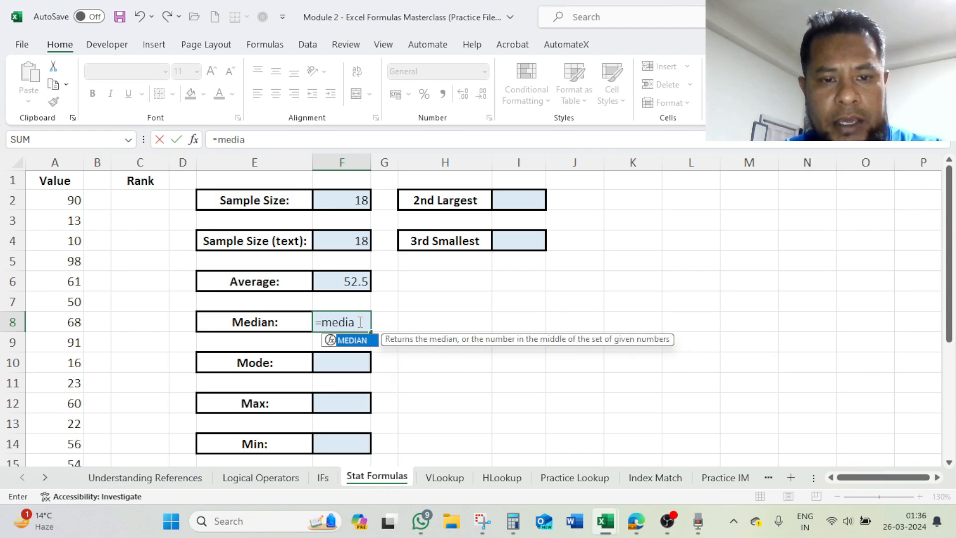
key("Tab")
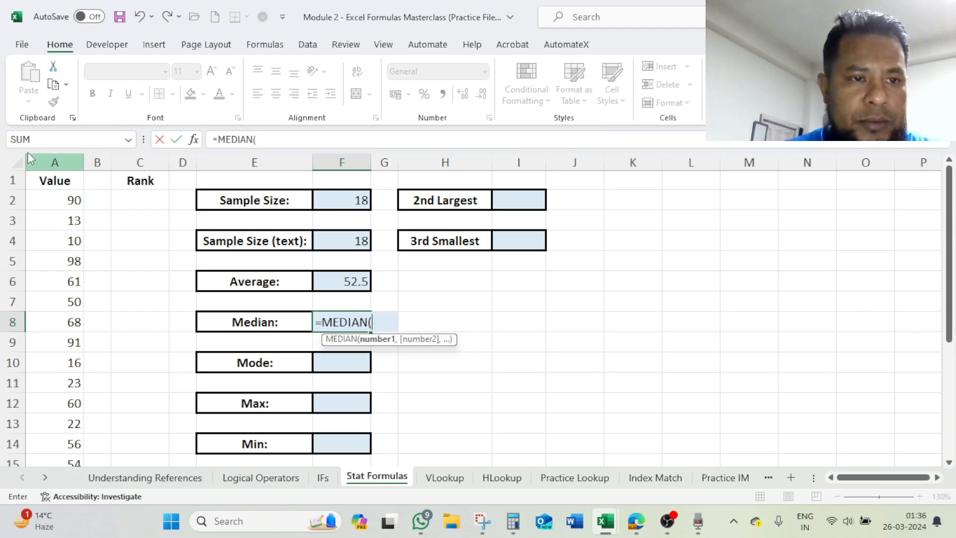
left_click(59, 201)
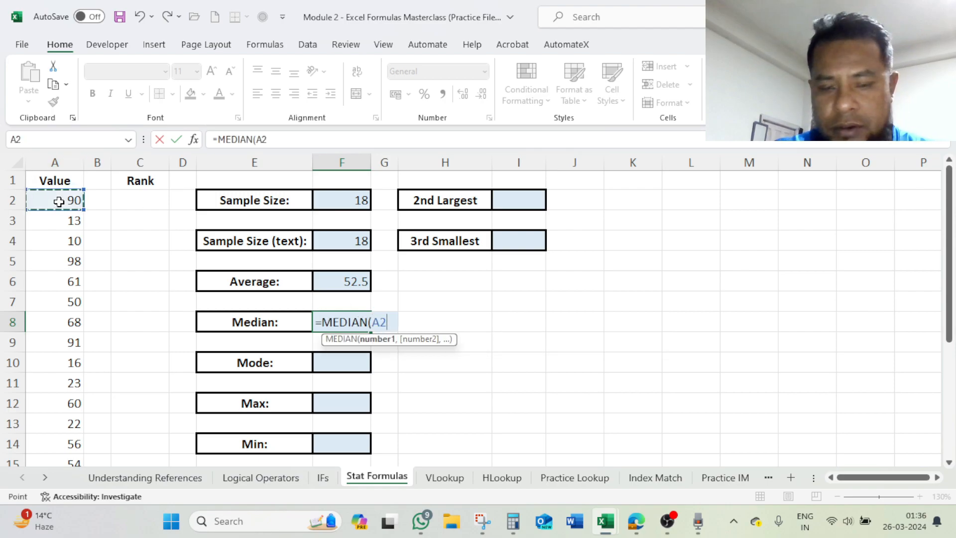
key("ctrl+shift+Down")
type(")")
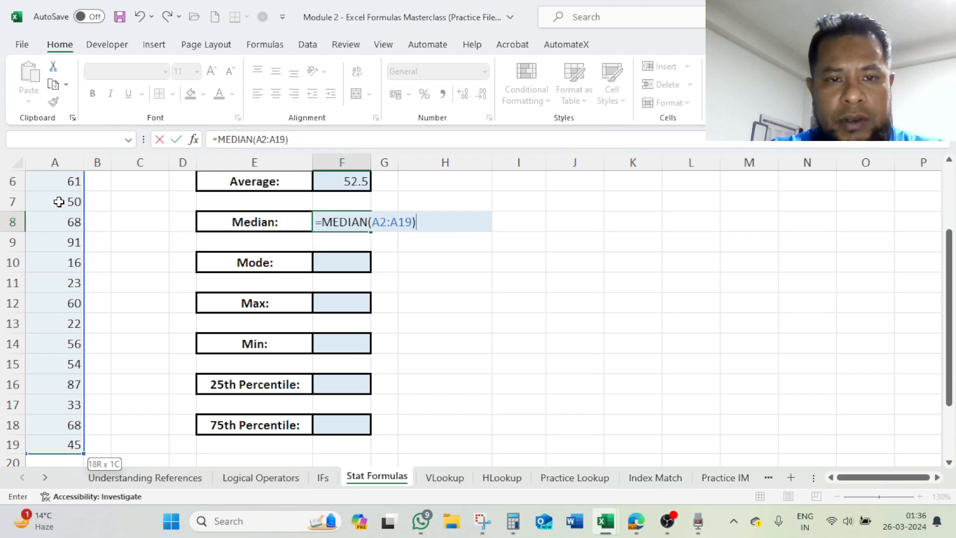
key("Return")
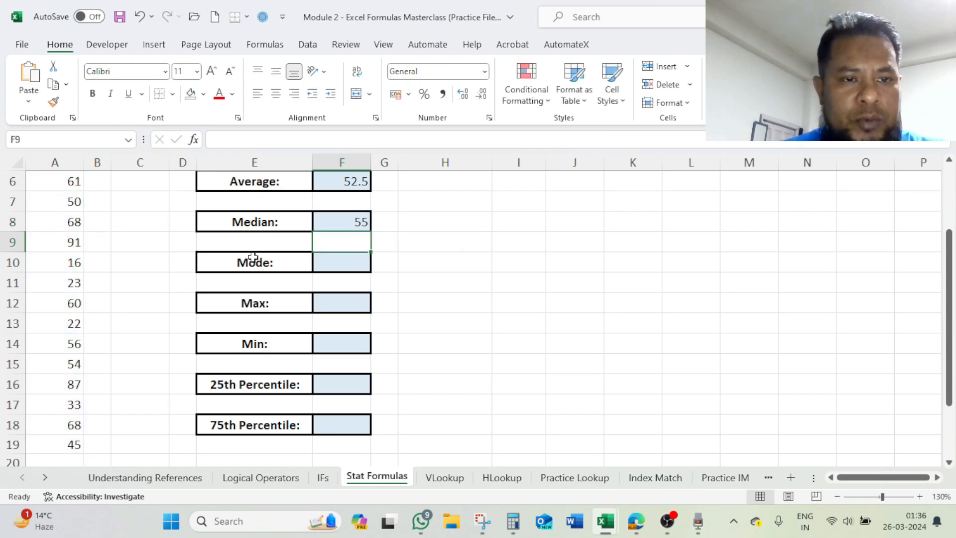
left_click(363, 220)
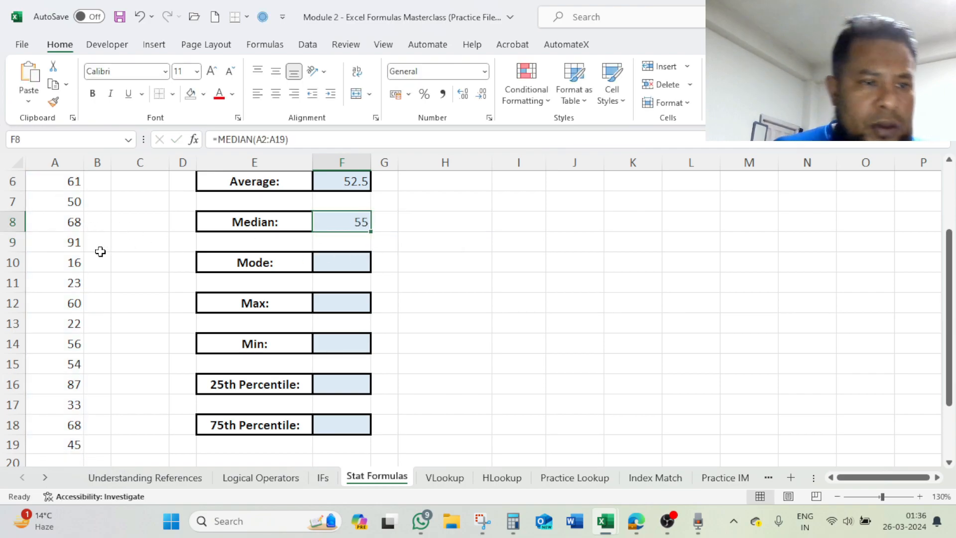
Step: Set A2 to 91 to test the average and median formulas, and restore it to 90
scroll(100, 251, "up", 2)
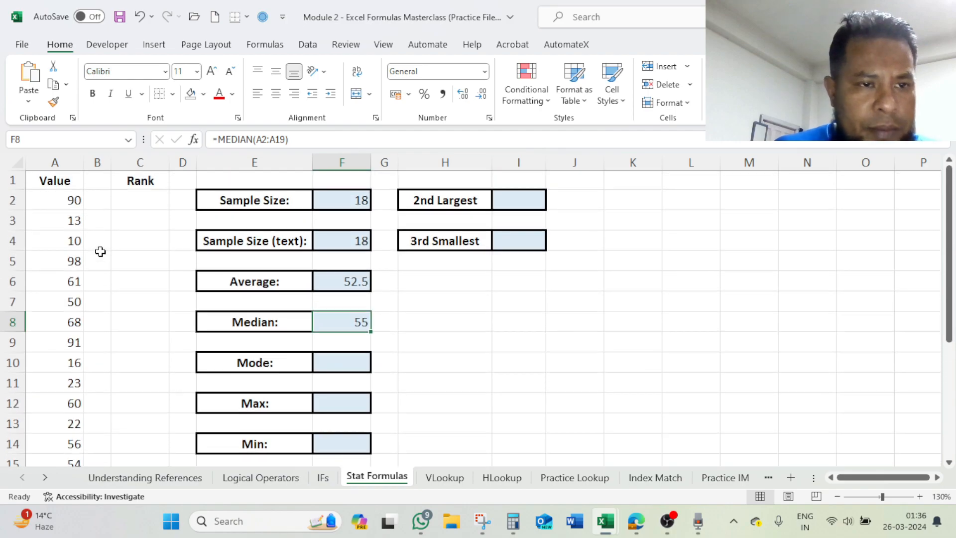
left_click(71, 202)
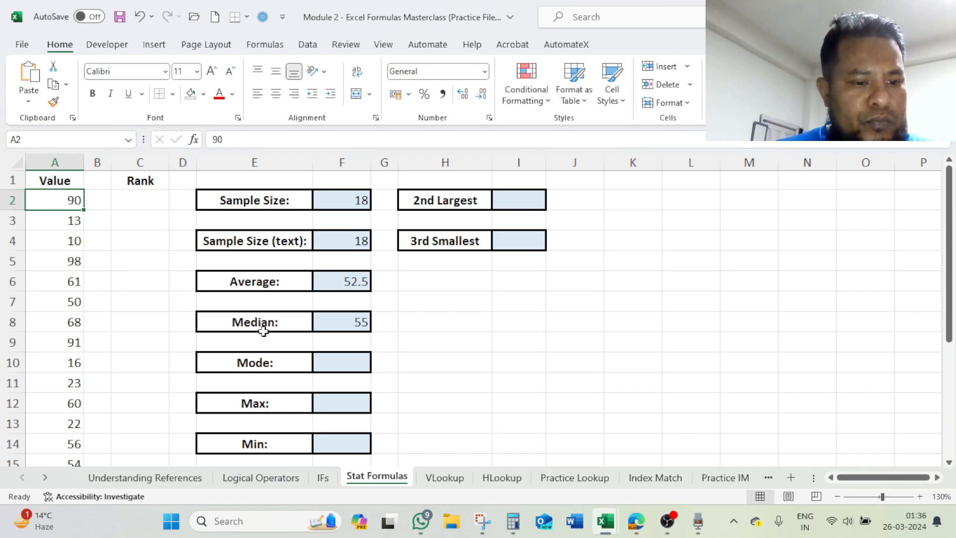
type("91")
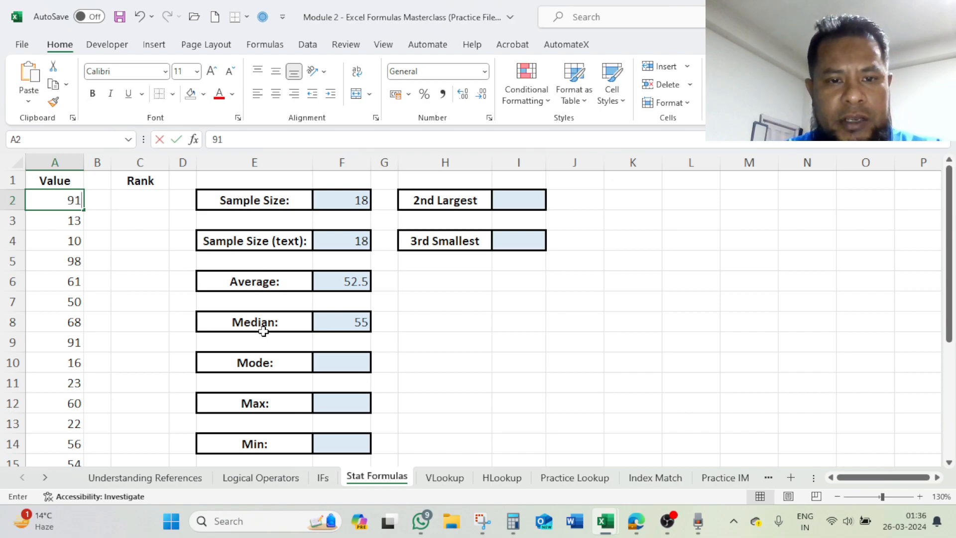
key("Return")
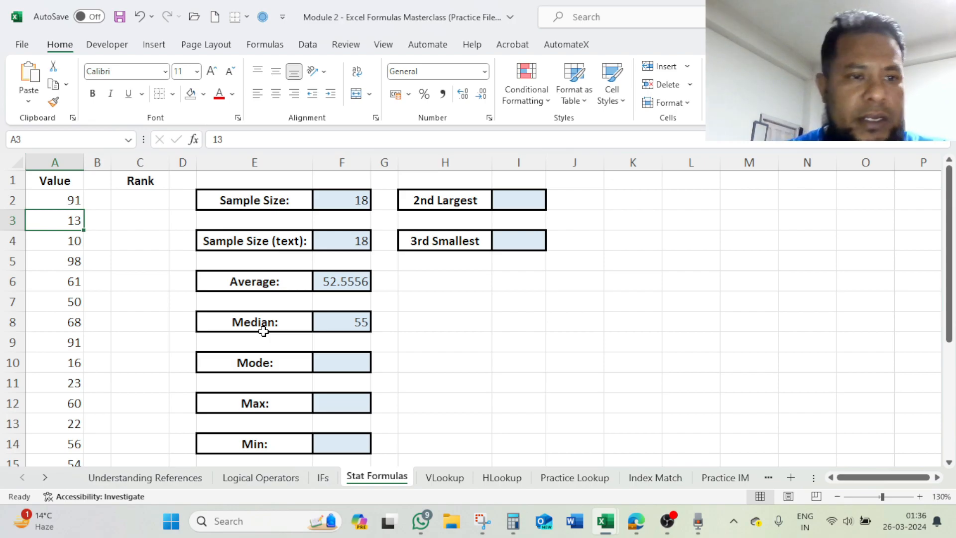
left_click(68, 200)
type("90")
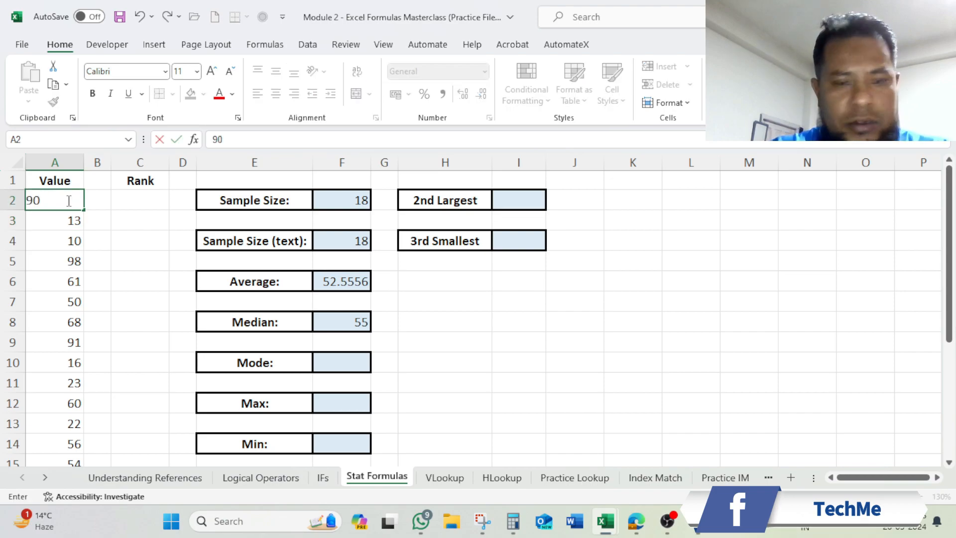
key("Return")
Step: Sort the values in A2:A19 from smallest to largest
left_click_drag(68, 200, 74, 345)
scroll(74, 374, "down", 3)
left_click_drag(75, 382, 74, 381)
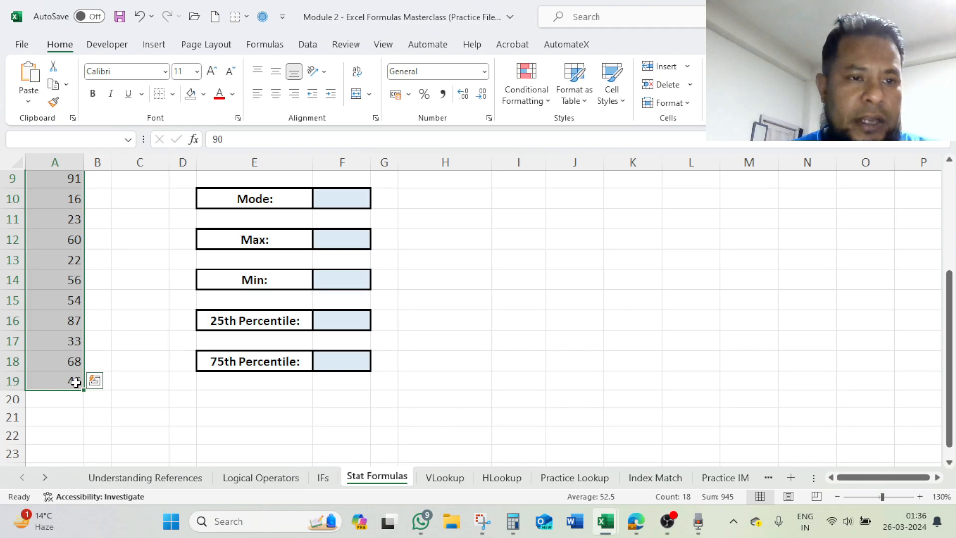
scroll(75, 382, "up", 3)
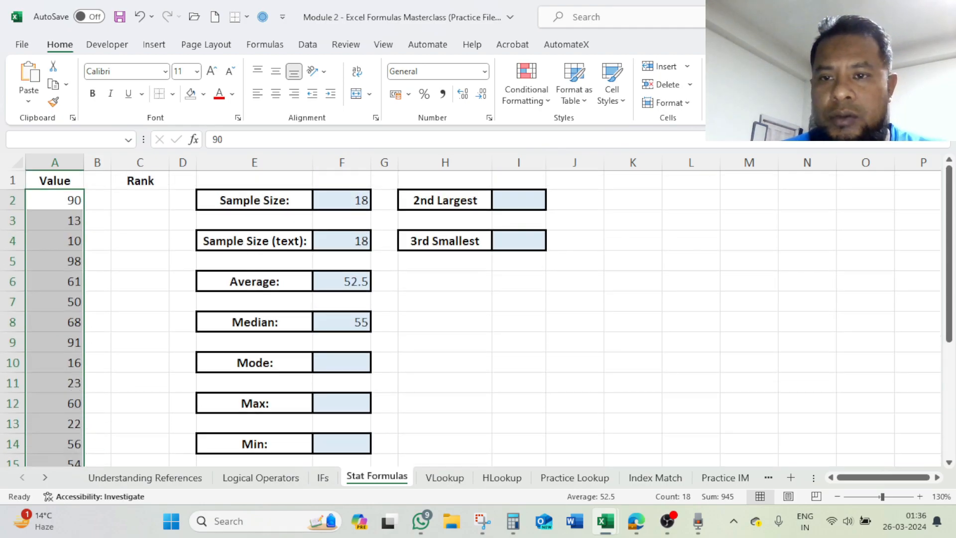
left_click(756, 89)
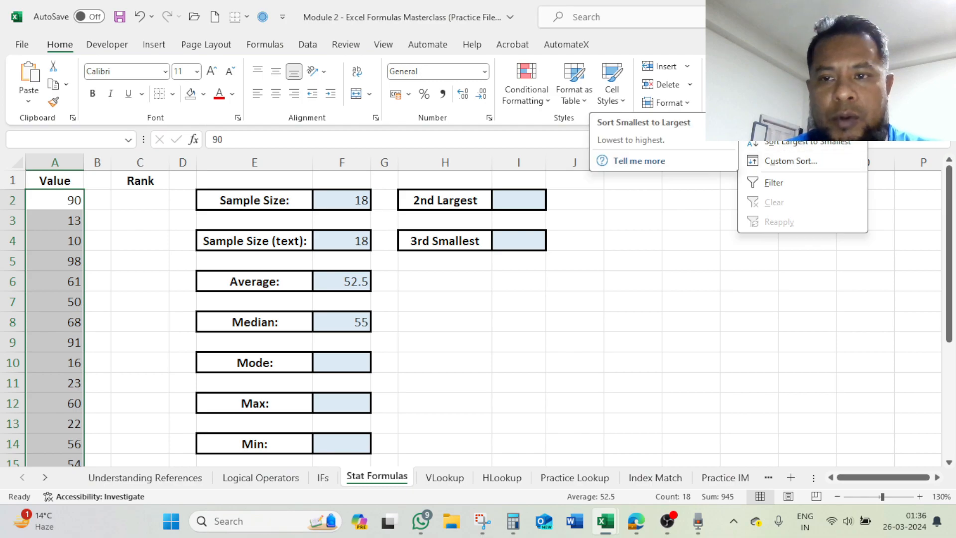
left_click(797, 122)
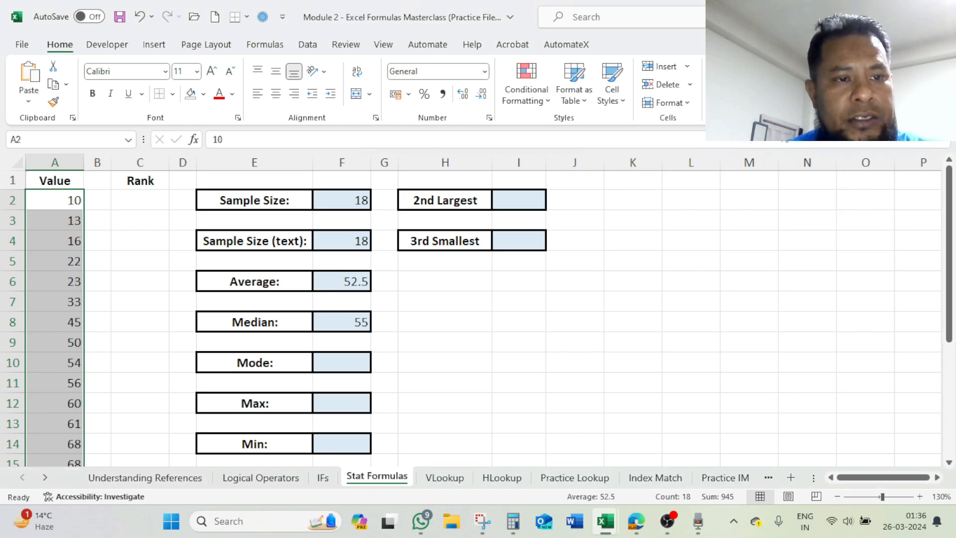
Step: Step through the sorted values from A2 to A19 to examine which ones lie in the middle of the list
left_click(60, 201)
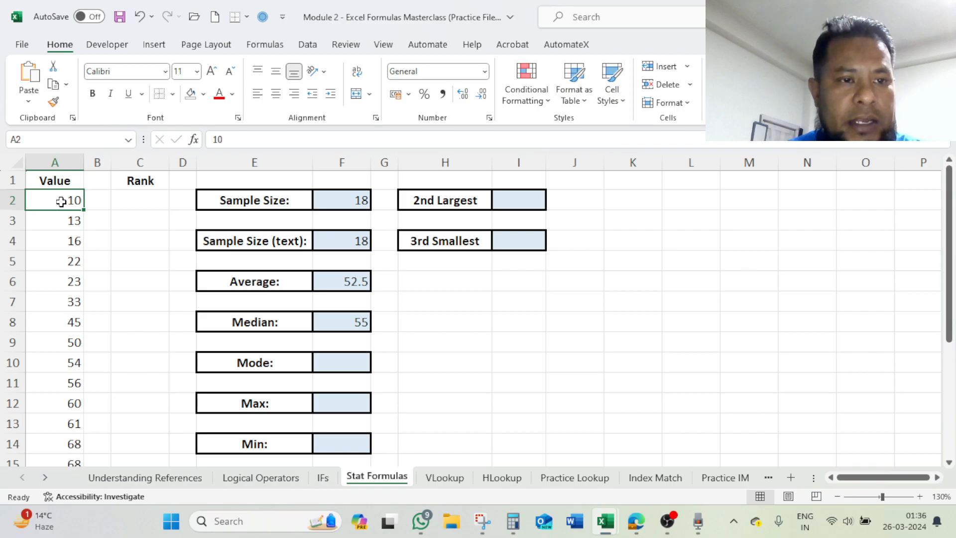
scroll(62, 207, "down", 1)
scroll(72, 194, "up", 1)
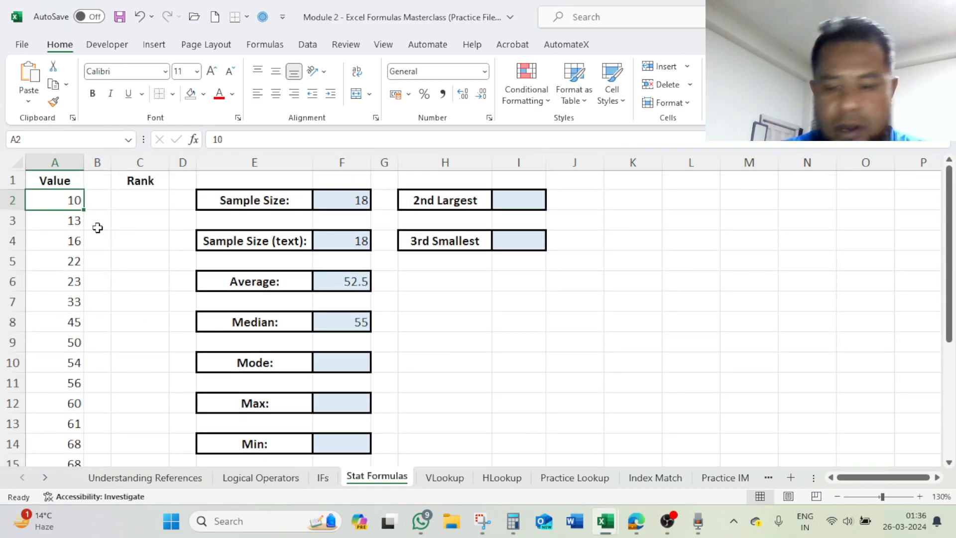
key("Down")
key("Down")
key("Down")
key("Down")
key("Down")
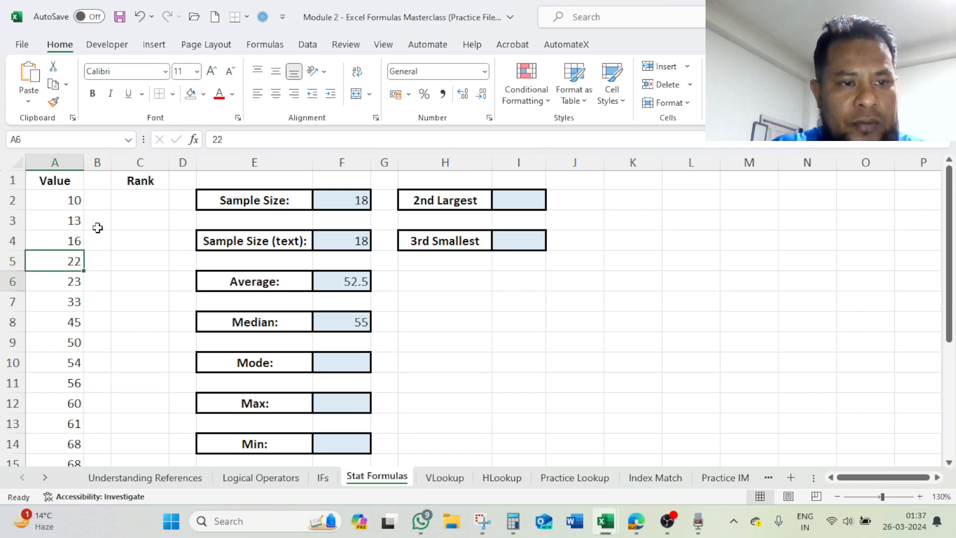
key("Down")
key("Down")
key("Down")
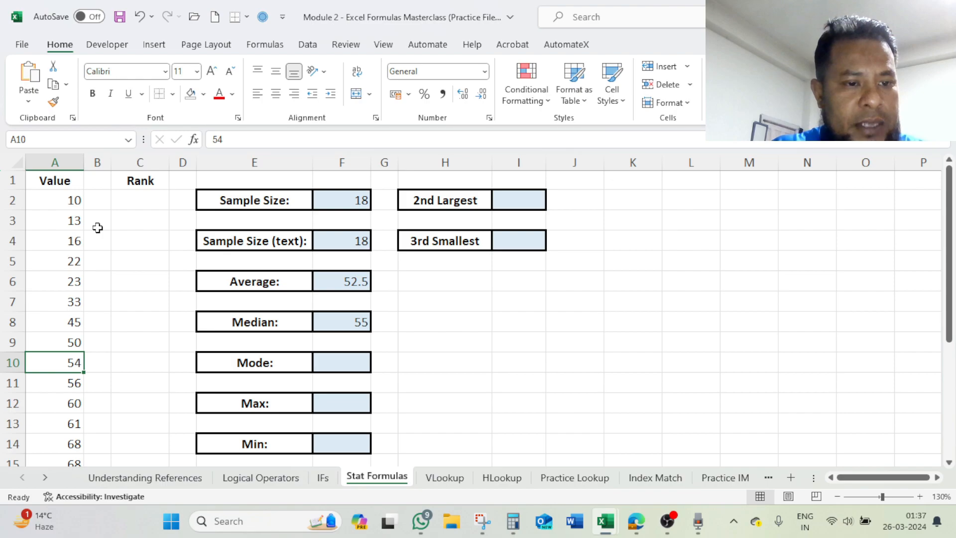
key("Down")
key("Down")
key("Down")
key("Down")
key("Down")
key("Down")
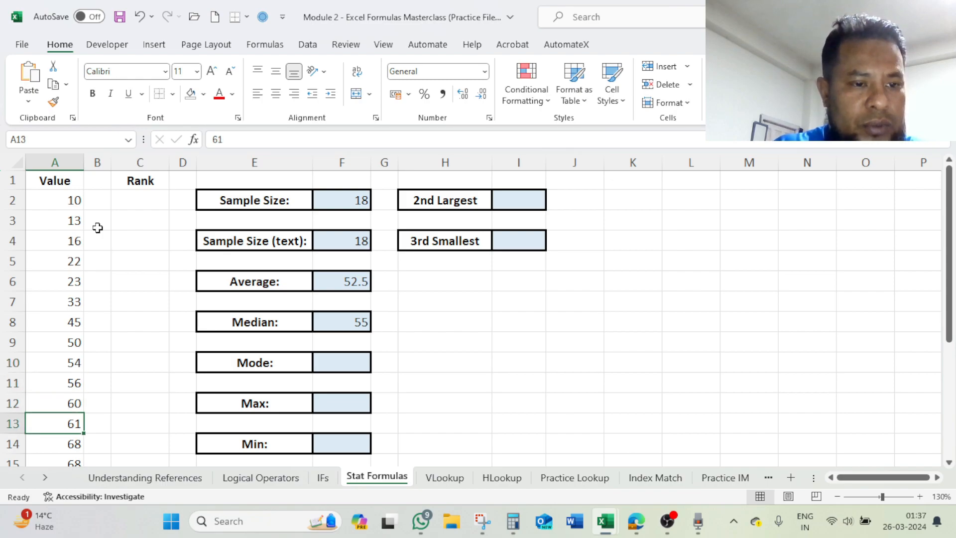
key("Down")
key("Down")
key("Down")
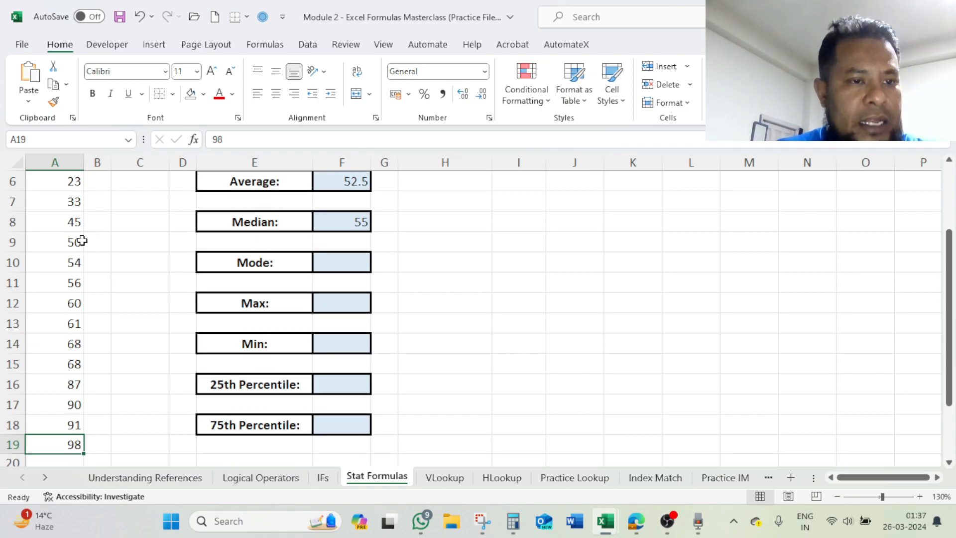
Step: Select the two middle values in A10 and A11, and undo the ascending sort of the column A values
left_click(70, 264)
left_click(69, 278)
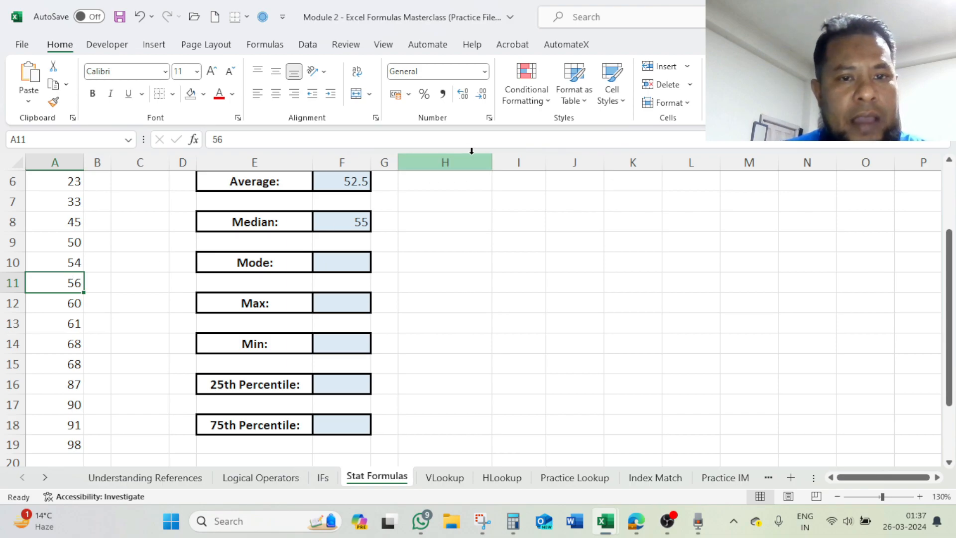
left_click(344, 186)
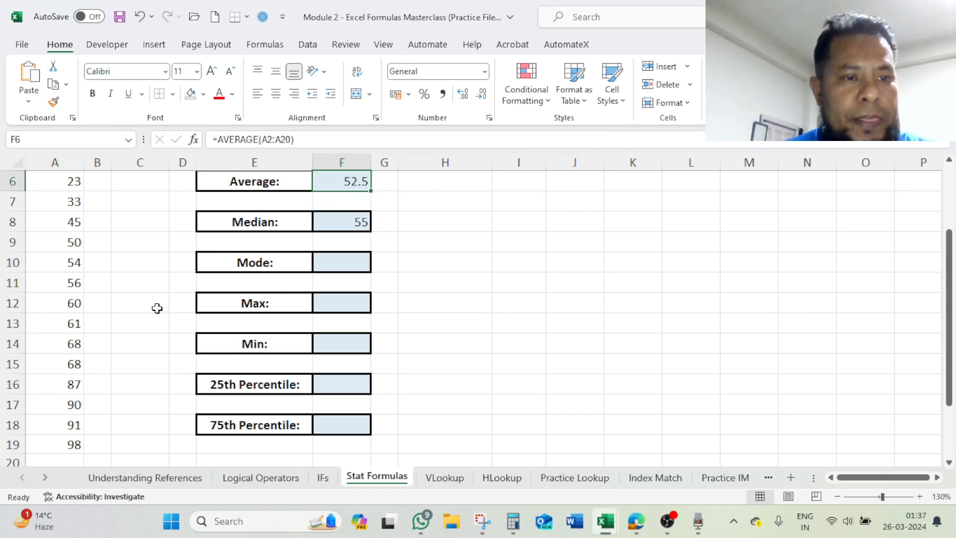
key("ctrl+bracketleft")
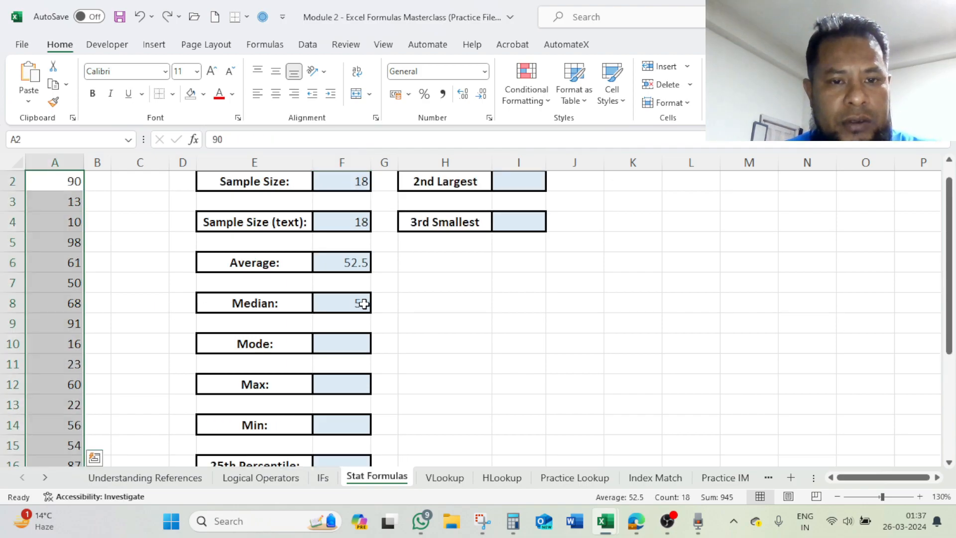
left_click(432, 319)
Step: Enter a MODE formula over A2:A19 in the Mode cell F10
left_click(359, 341)
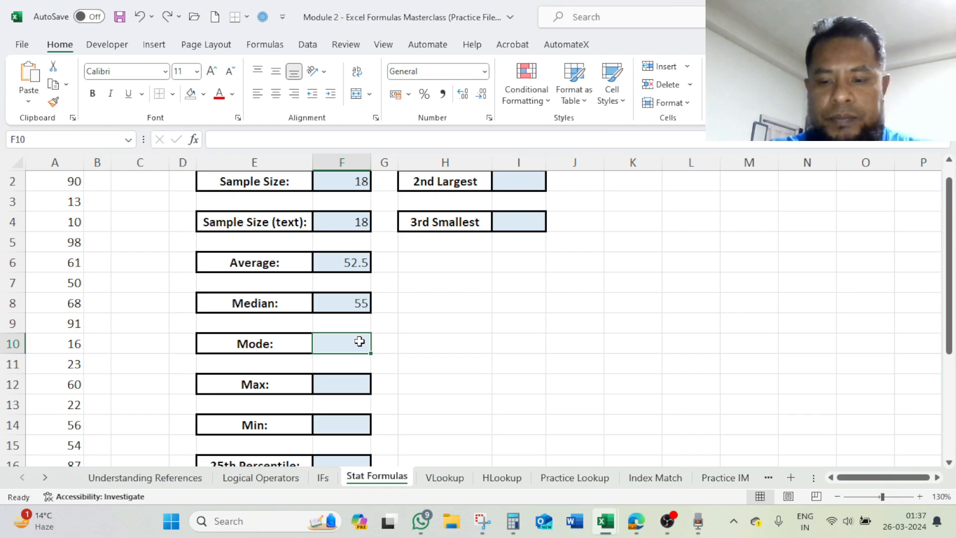
type("=")
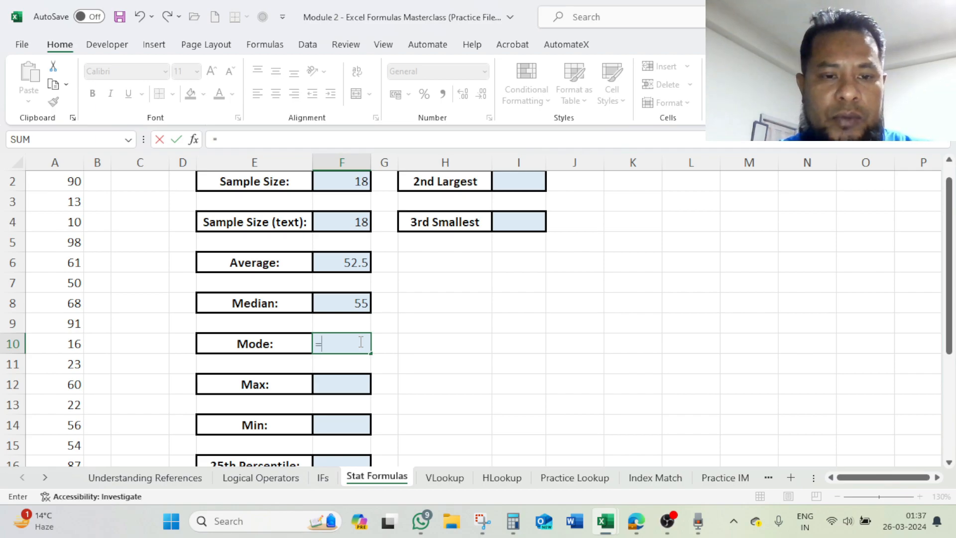
type("mod")
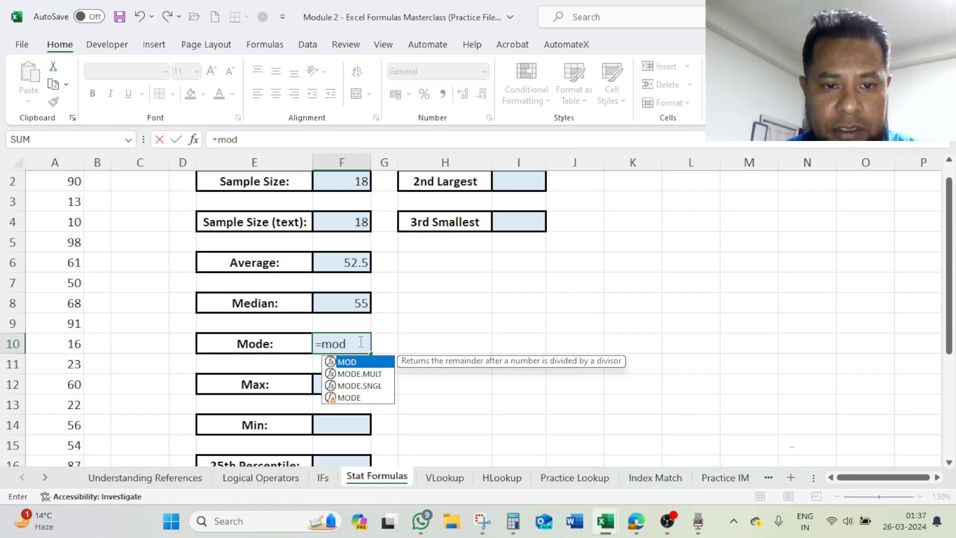
key("Down")
key("Down")
key("Down")
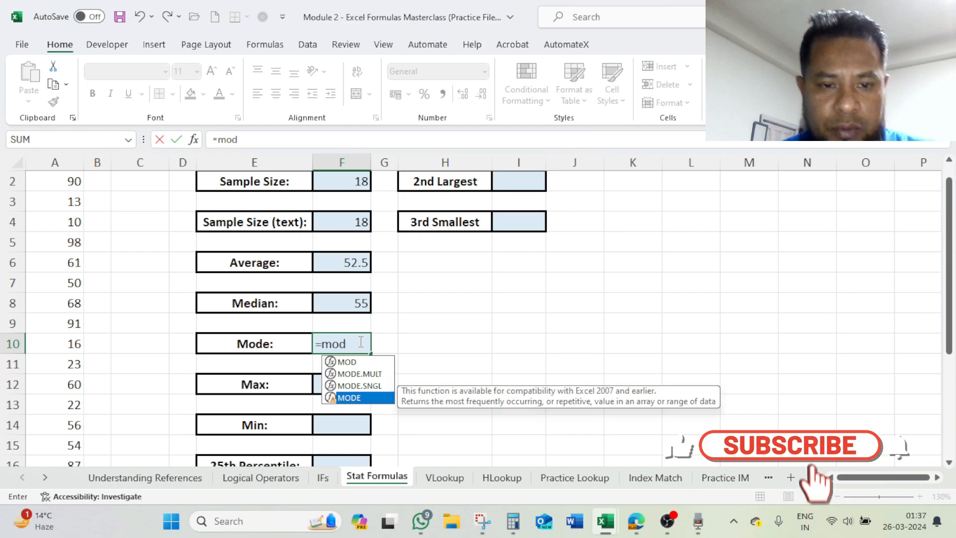
key("Tab")
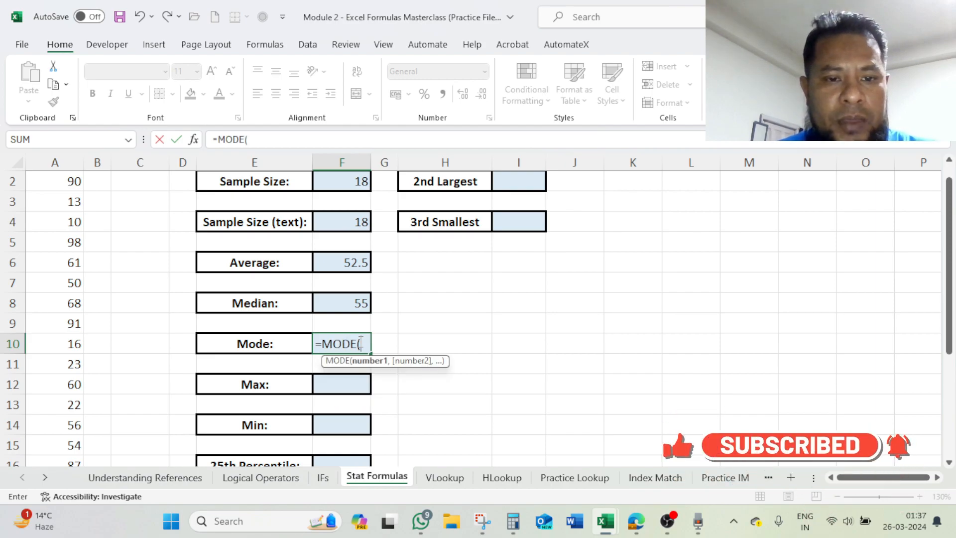
scroll(100, 207, "up", 1)
left_click(74, 200)
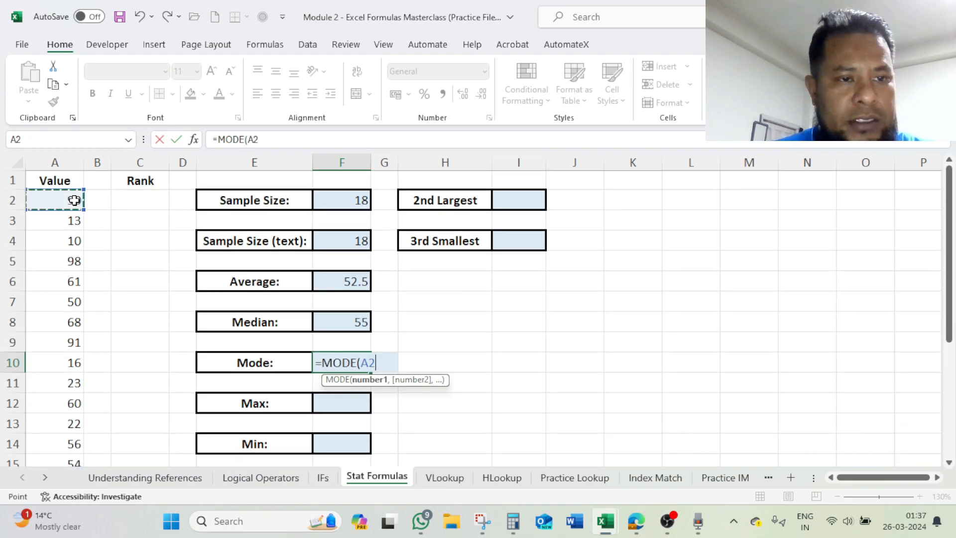
scroll(72, 207, "down", 3)
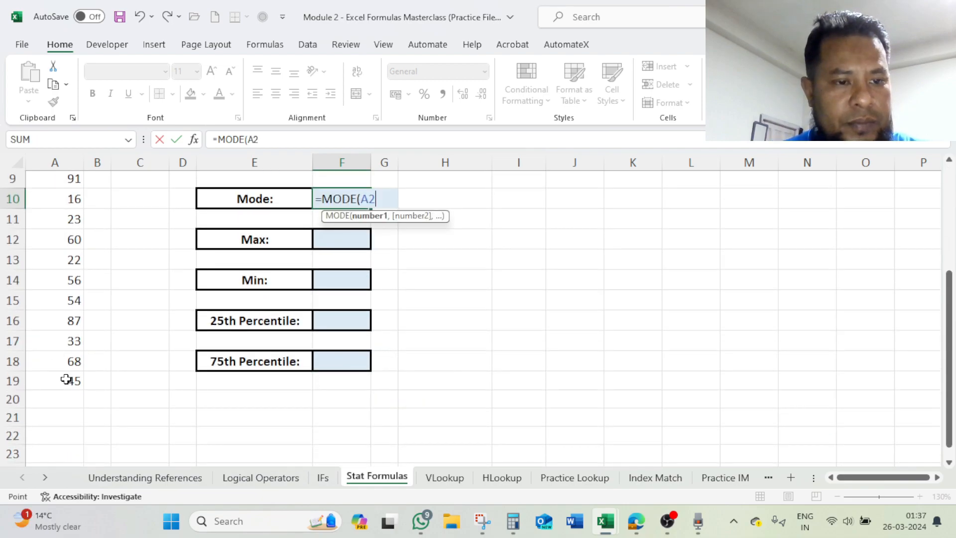
left_click(66, 379, "shift")
type(")")
key("Return")
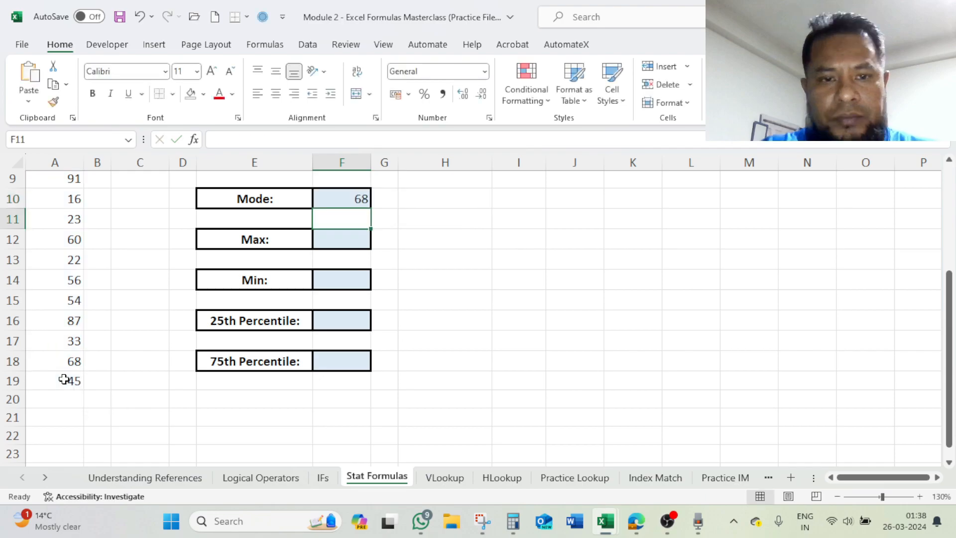
Step: Examine the MODE formula in F10 and compare the repeated values in A8 and A18 with the rest of column A
scroll(267, 391, "up", 2)
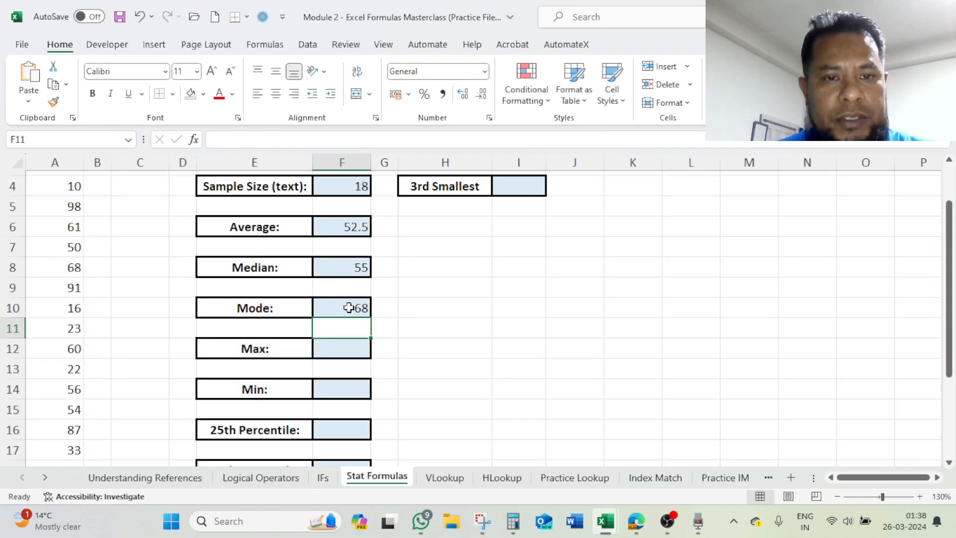
left_click(348, 308)
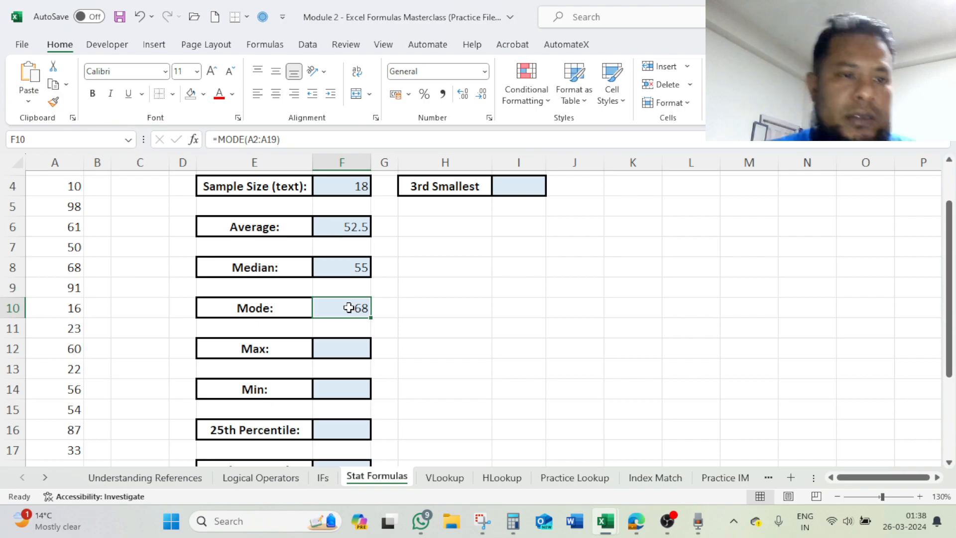
left_click(73, 267)
scroll(74, 269, "down", 1)
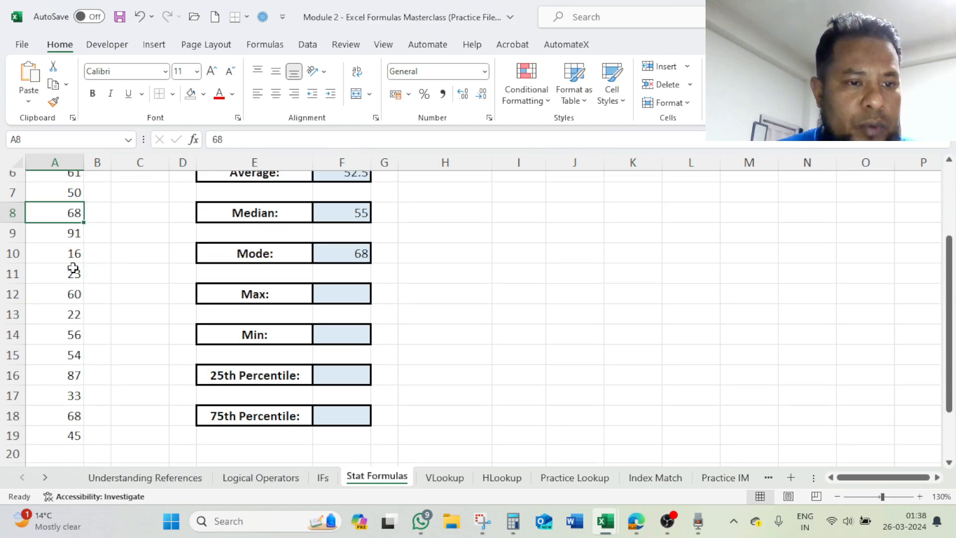
scroll(71, 305, "down", 1)
left_click(76, 360)
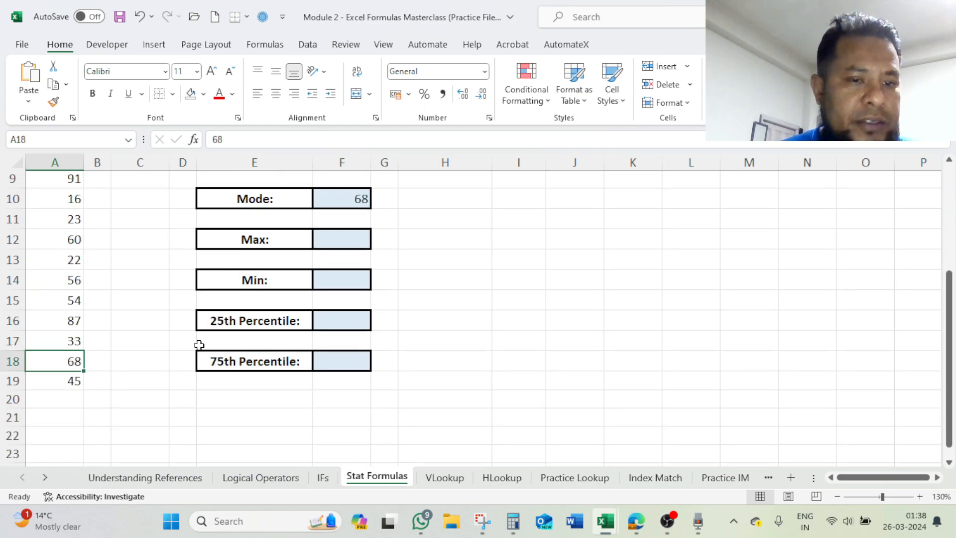
scroll(198, 342, "up", 3)
left_click(75, 199)
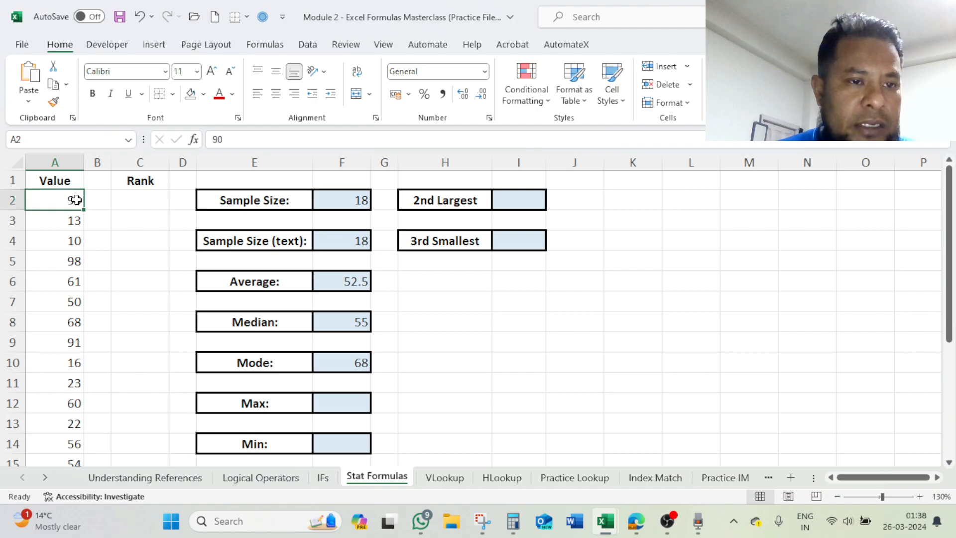
scroll(77, 329, "down", 2)
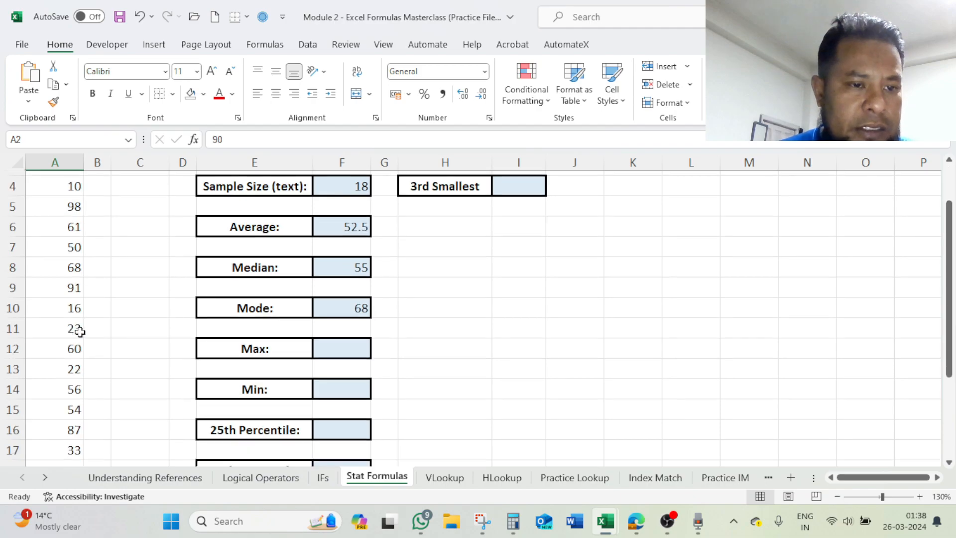
scroll(80, 350, "down", 1)
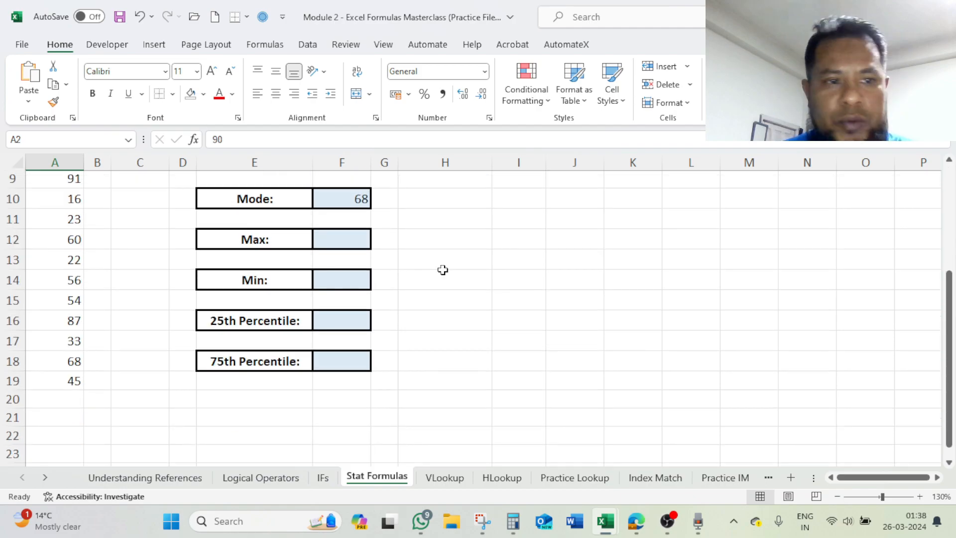
Step: Set A9 to 13 to create a second repeated value, and check the mode formula in F10
scroll(90, 209, "up", 3)
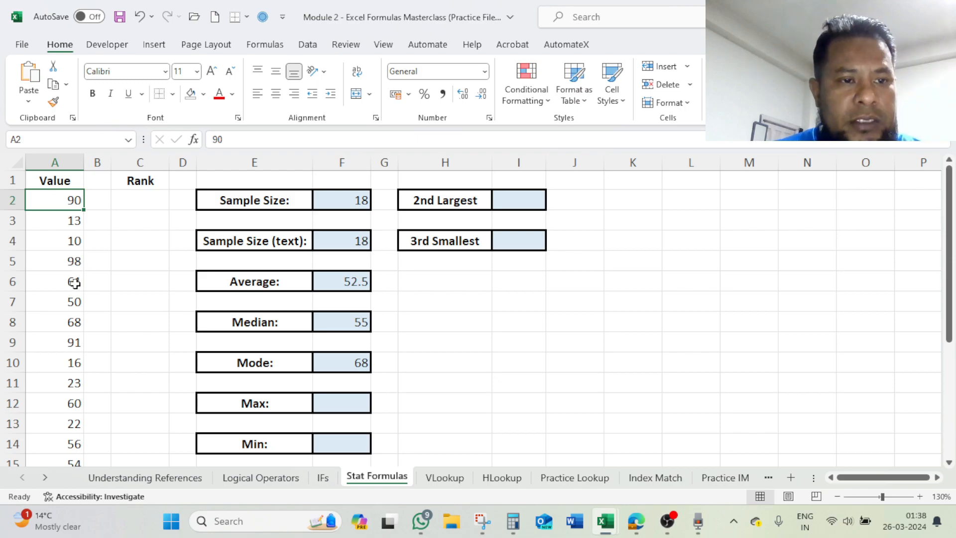
left_click(73, 243)
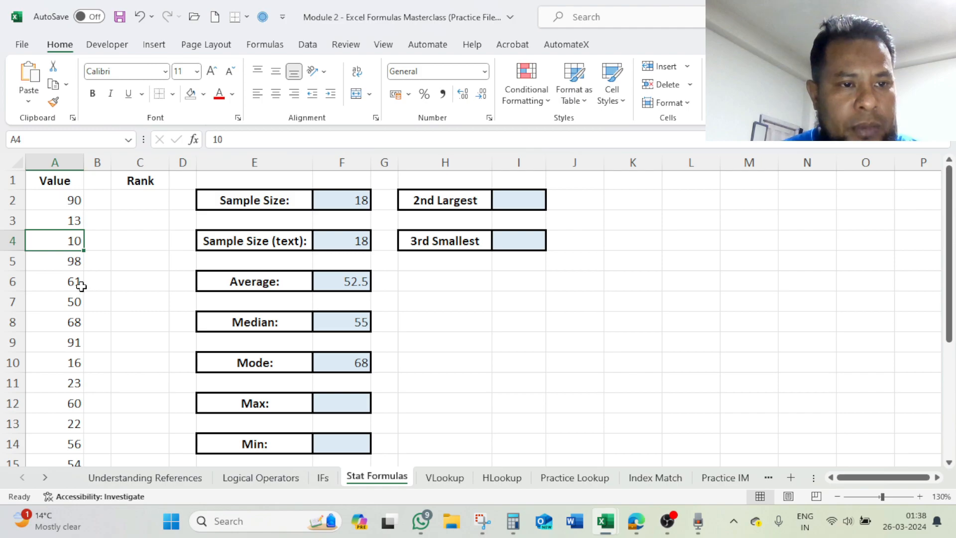
left_click(73, 343)
type("13")
key("Return")
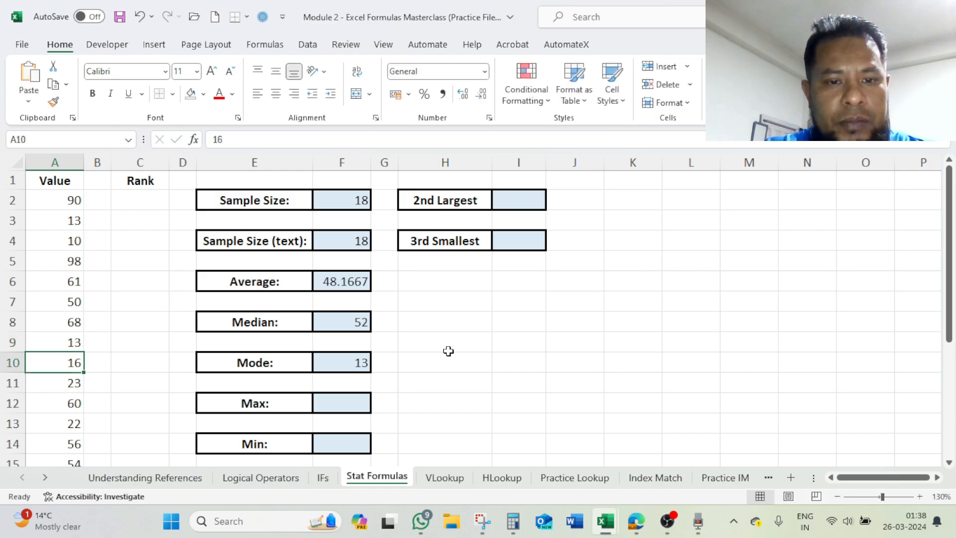
left_click(357, 360)
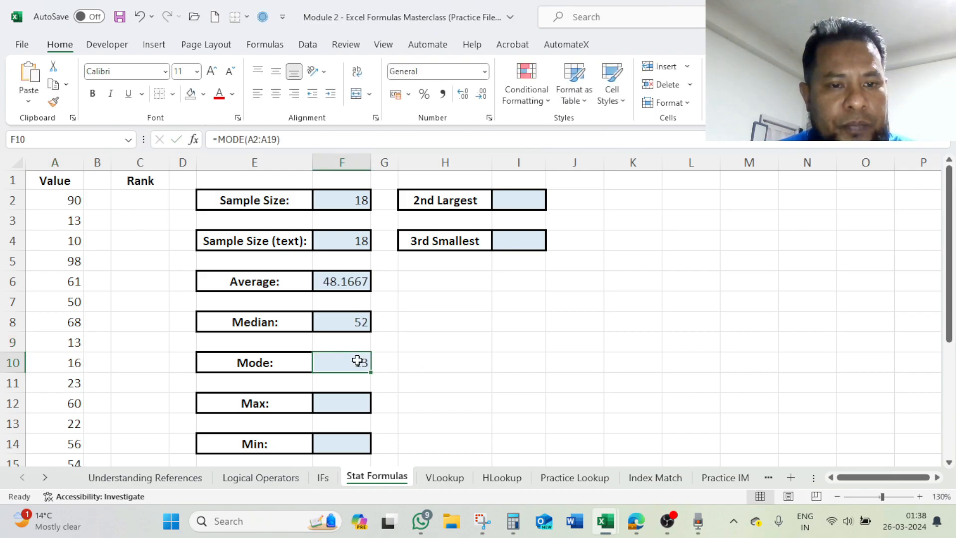
Step: Compare the repeated pair in A3 and A9 with the pair in A8 and A18 to examine which comes first in the list
left_click(74, 222)
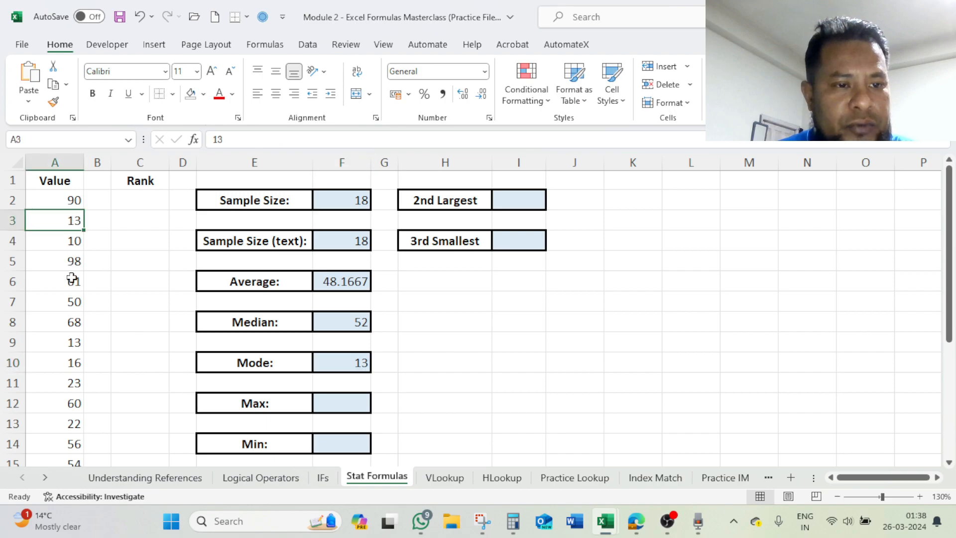
left_click(73, 344)
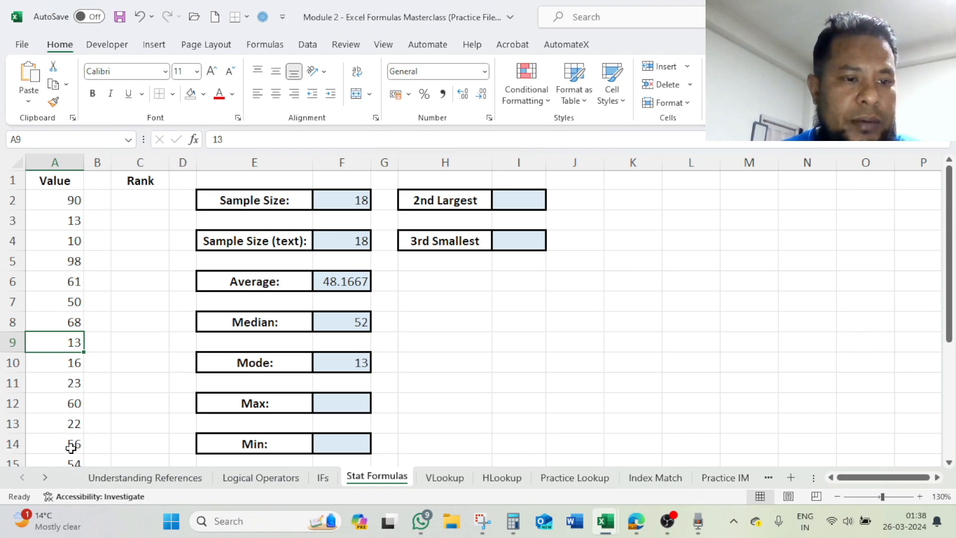
left_click(75, 222)
left_click(72, 340)
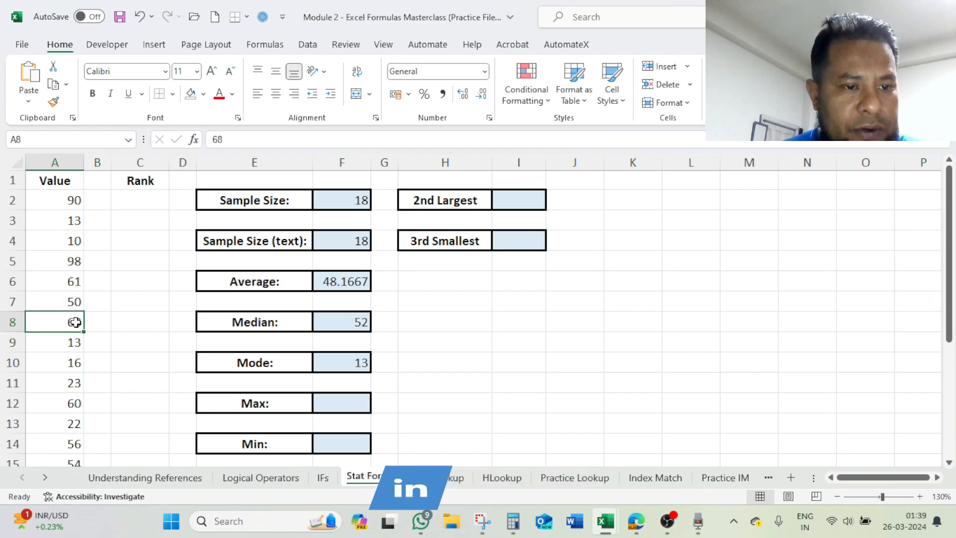
scroll(74, 358, "down", 2)
left_click(72, 413)
left_click(73, 213)
scroll(102, 239, "up", 2)
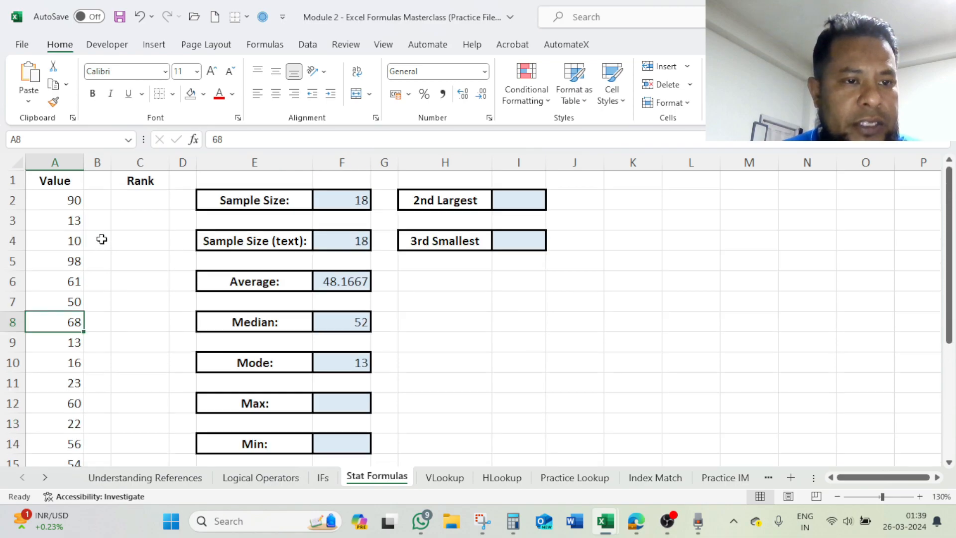
left_click(76, 223)
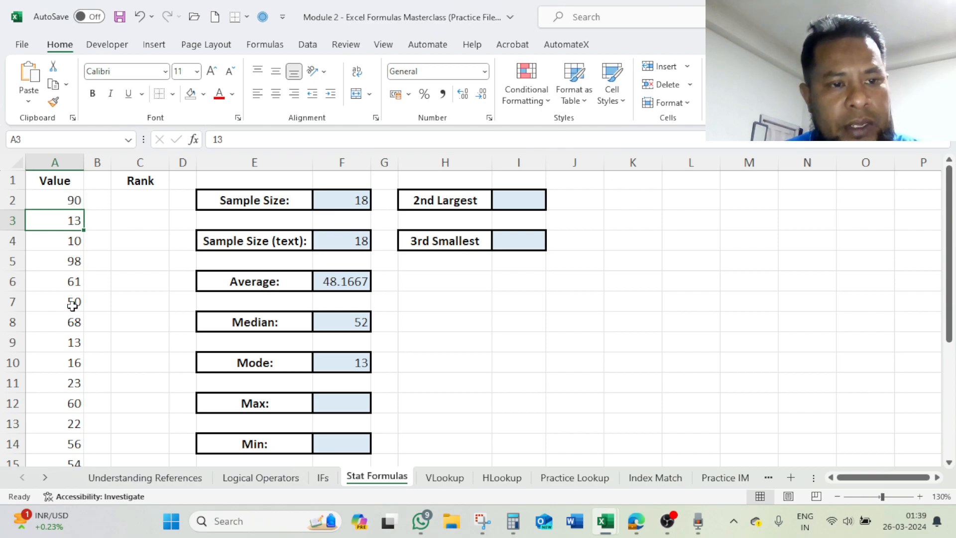
Step: Set A10 to 10 so it repeats the value in A4
left_click(73, 240)
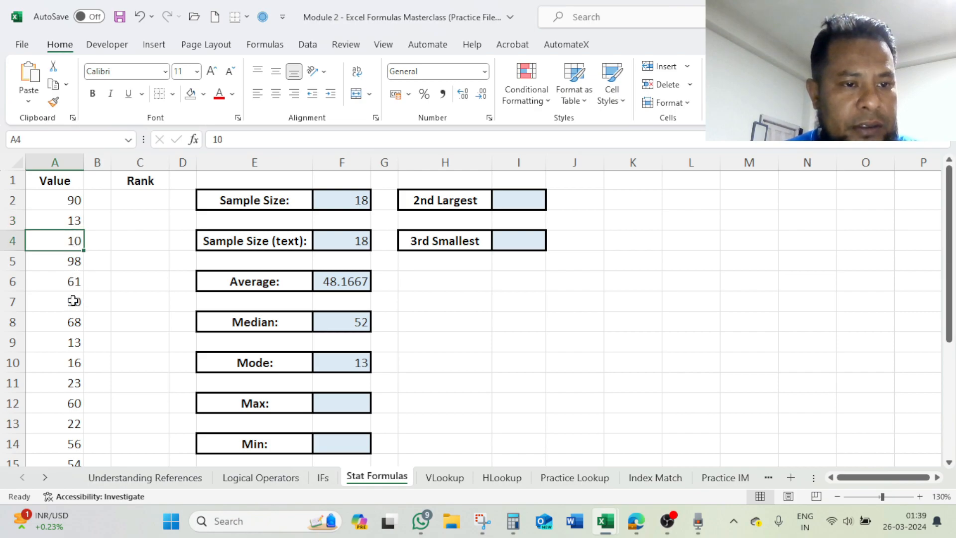
left_click(74, 359)
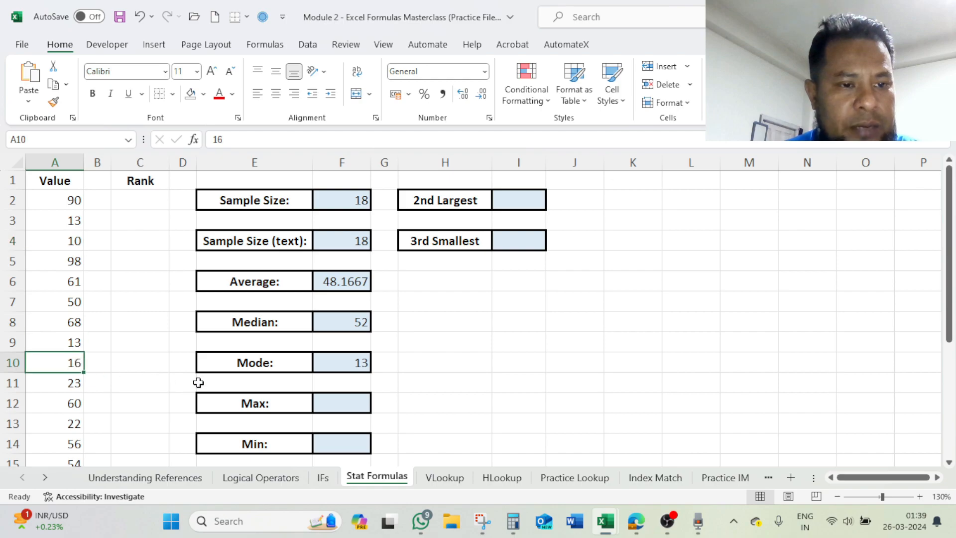
type("10")
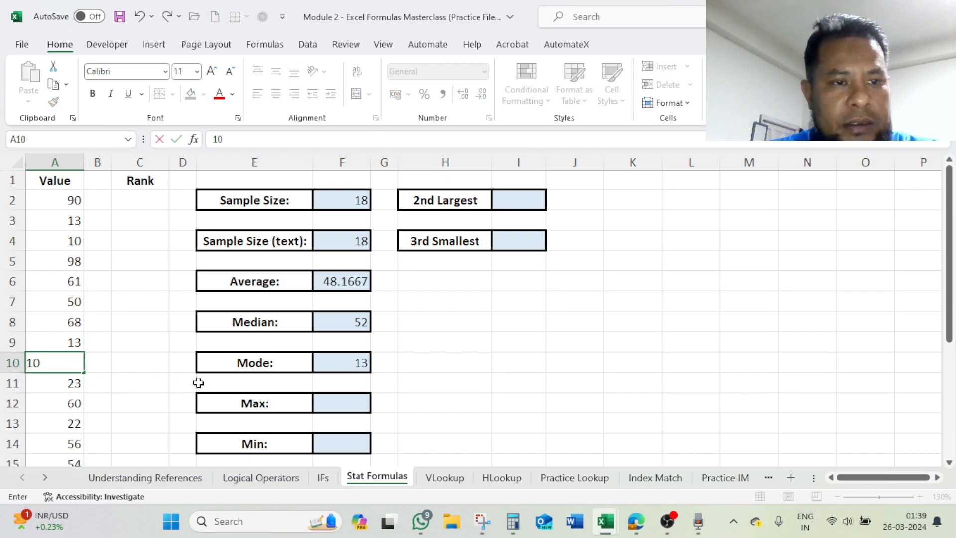
key("Return")
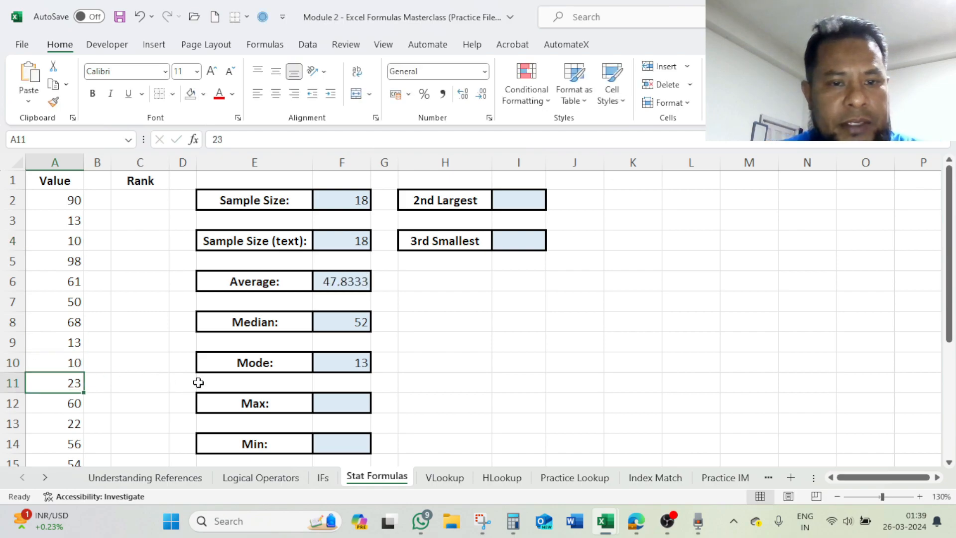
Step: Set A3 to 10 and A4 to 13 to swap their order, and check the mode formula in F10
left_click(68, 223)
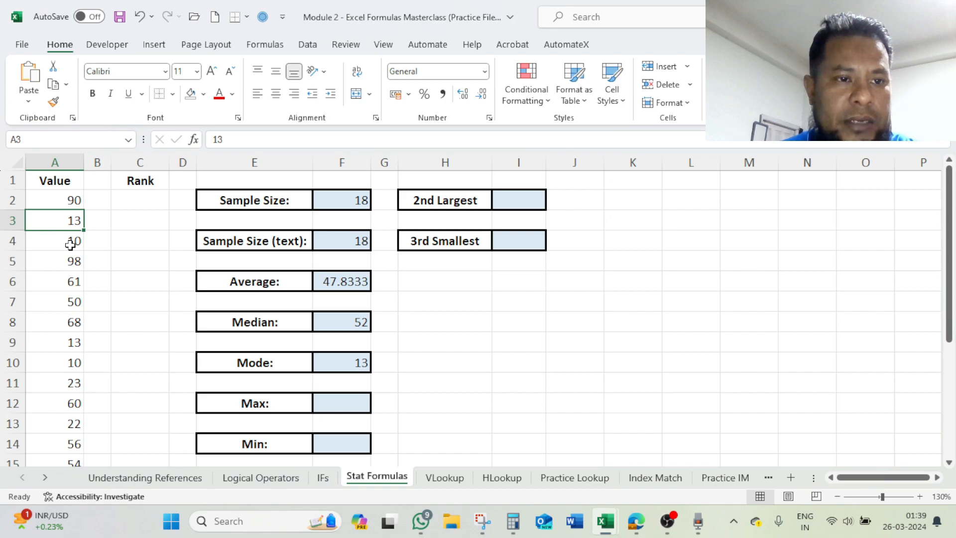
type("10")
key("Return")
type("13")
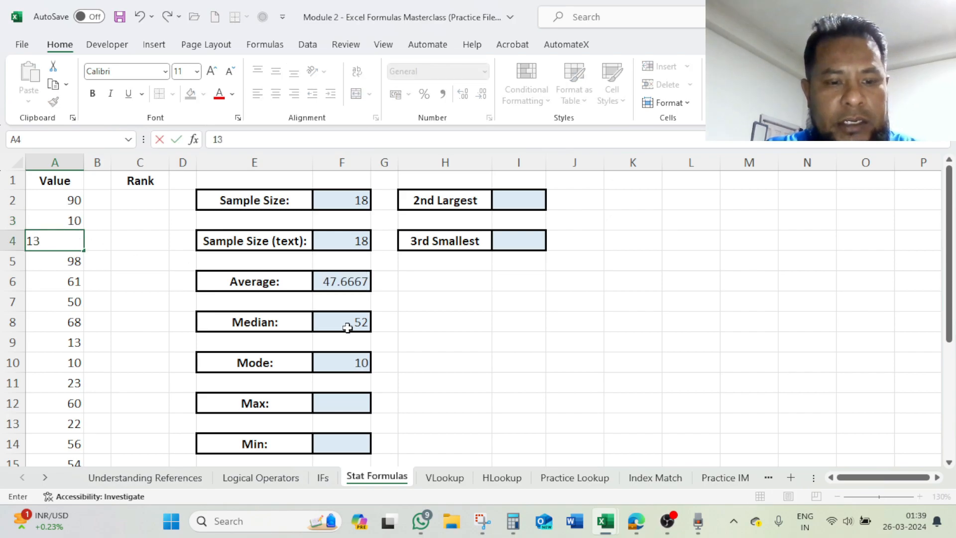
key("Return")
left_click(359, 361)
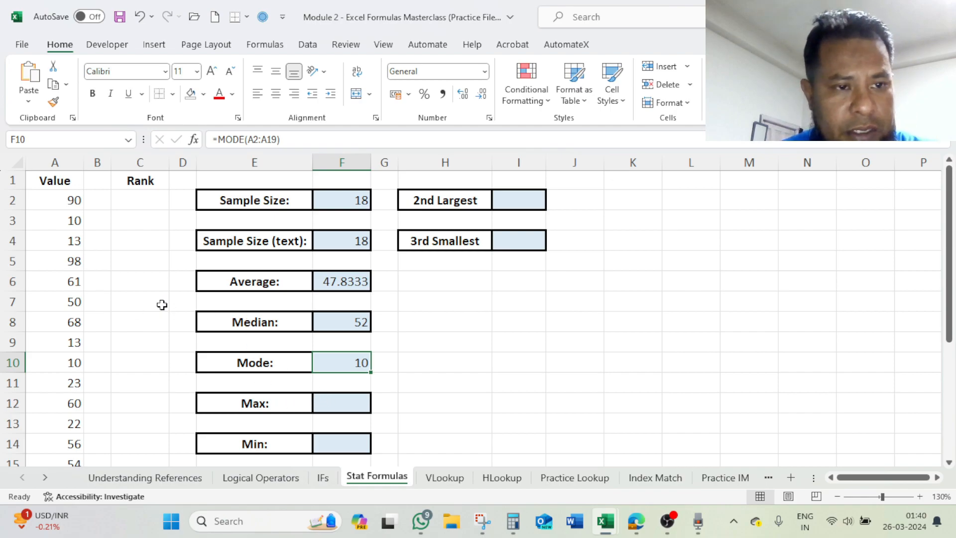
Step: Undo the test value changes in A3, A4, A9 and A10 and the MODE formula entry in F10
key("ctrl+z")
key("ctrl+z")
key("ctrl+z")
key("ctrl+z")
key("ctrl+z")
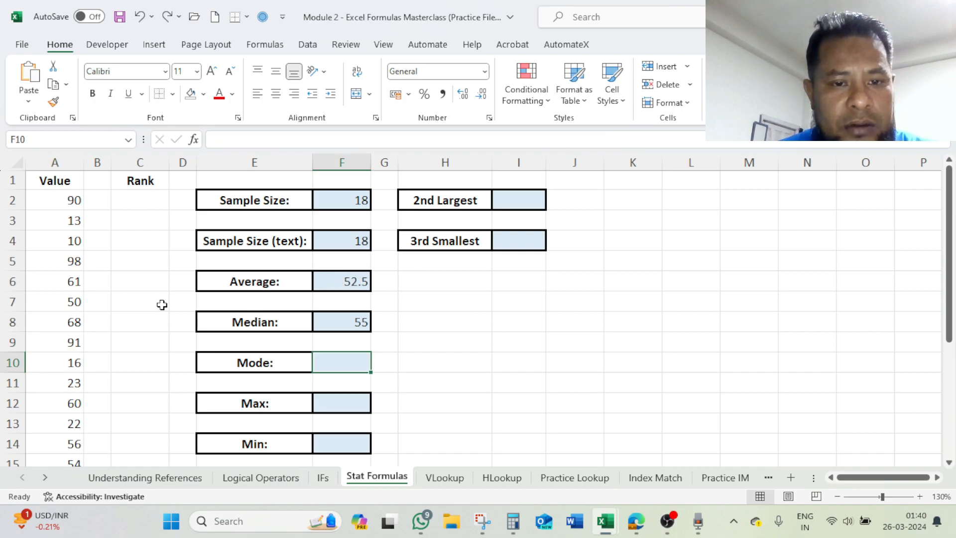
Step: Redo the undone MODE formula over A2:A19 in F10
key("ctrl+y")
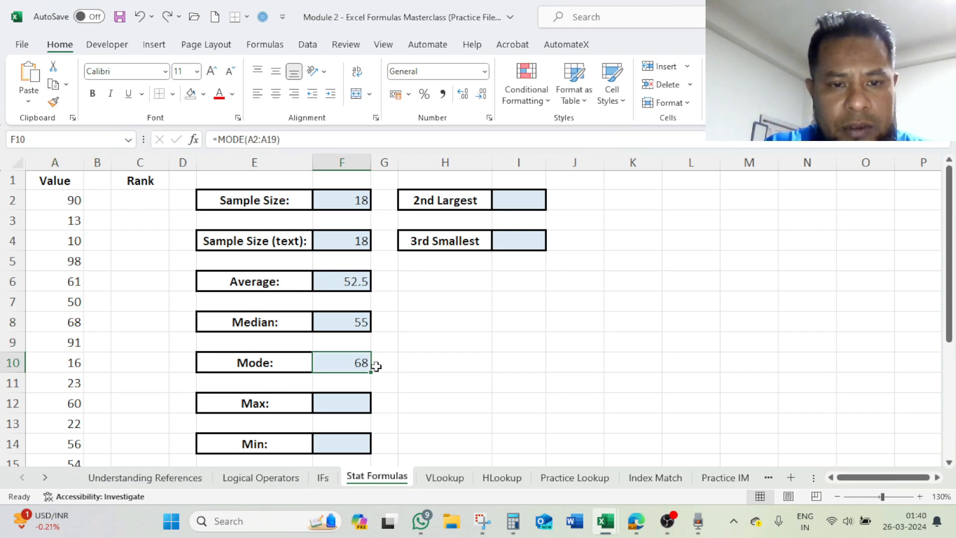
key("Down")
Step: Calculate the maximum of the values in F12 with =MAX(A2:A19) and check it against the list in column A
left_click(348, 402)
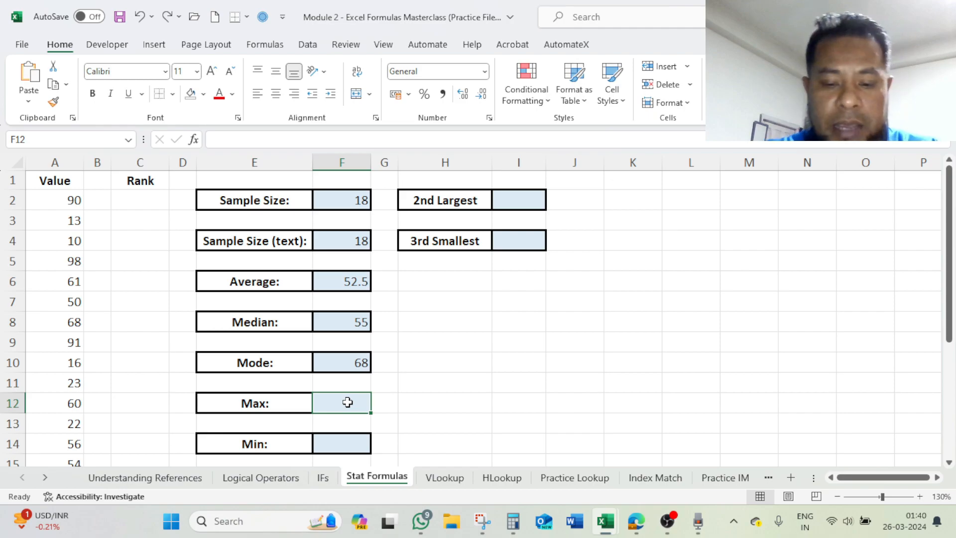
type("=ma")
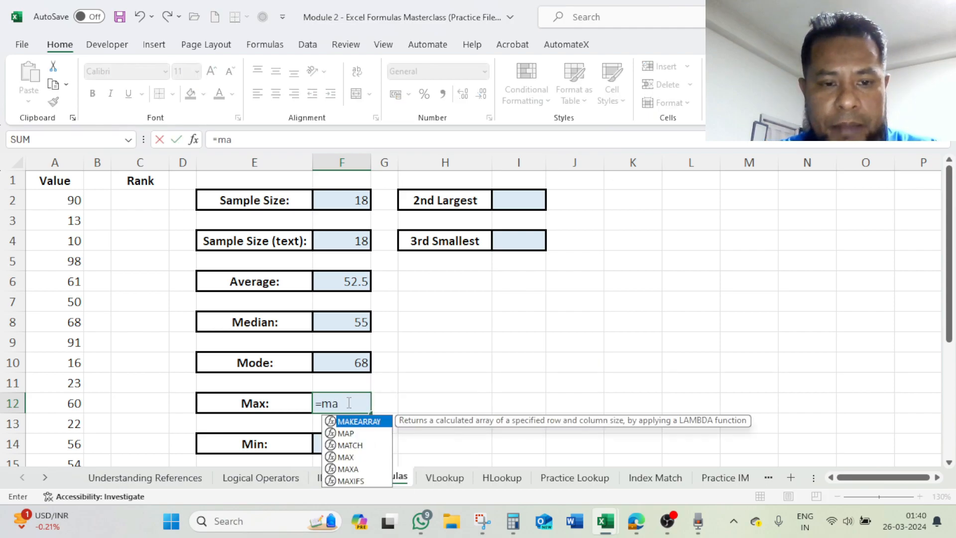
type("x")
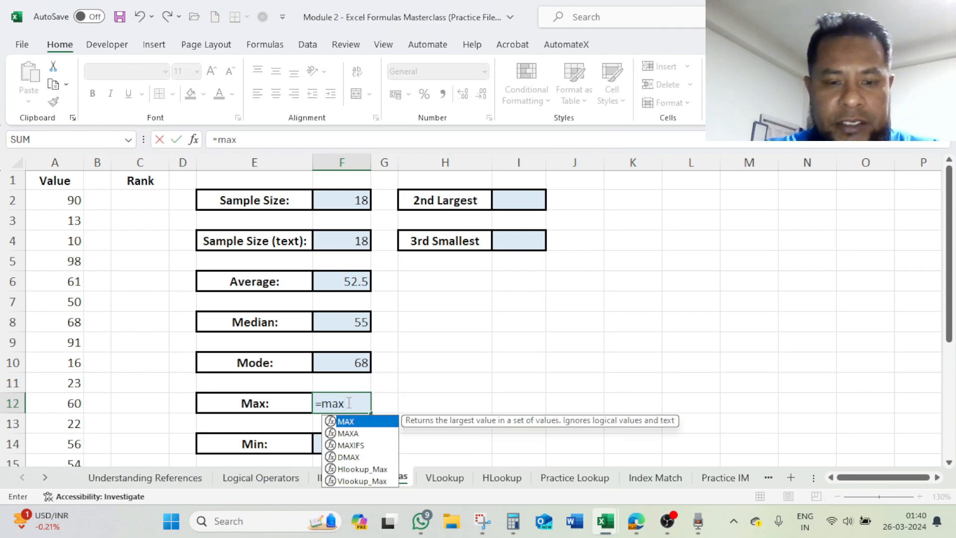
type("(")
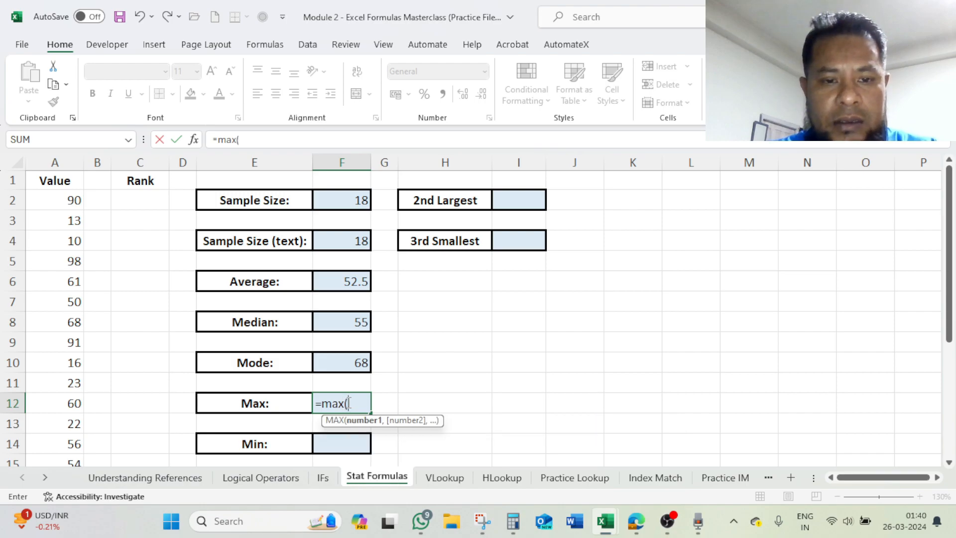
left_click(63, 203)
key("ctrl+shift+Down")
type(")")
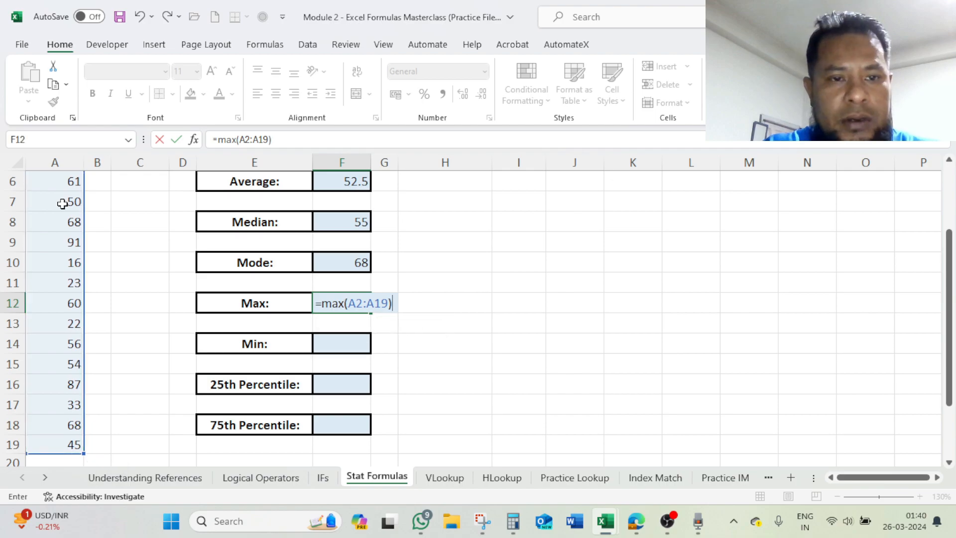
key("Return")
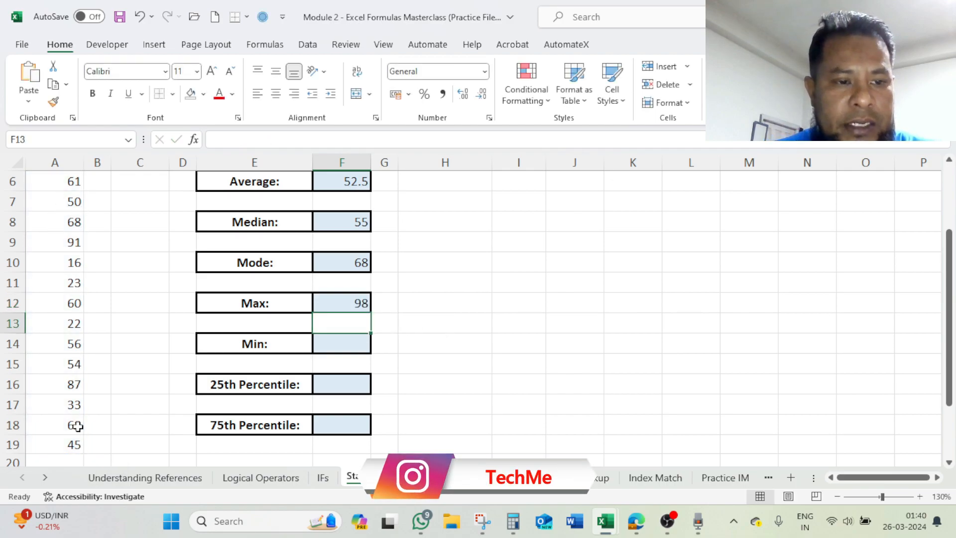
scroll(111, 388, "up", 2)
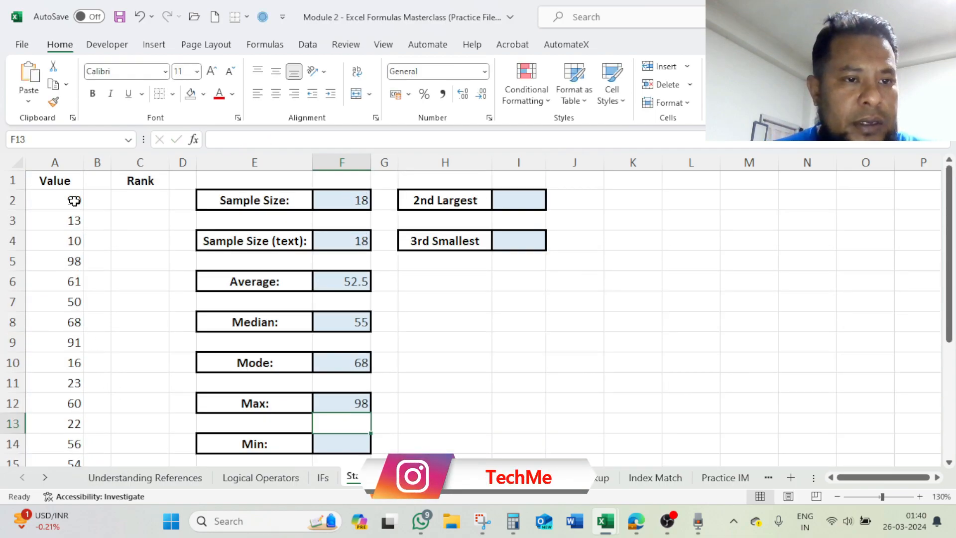
Step: Calculate the minimum in F14 with =MIN(A2:A19) and check it against the value in A4
scroll(71, 381, "down", 3)
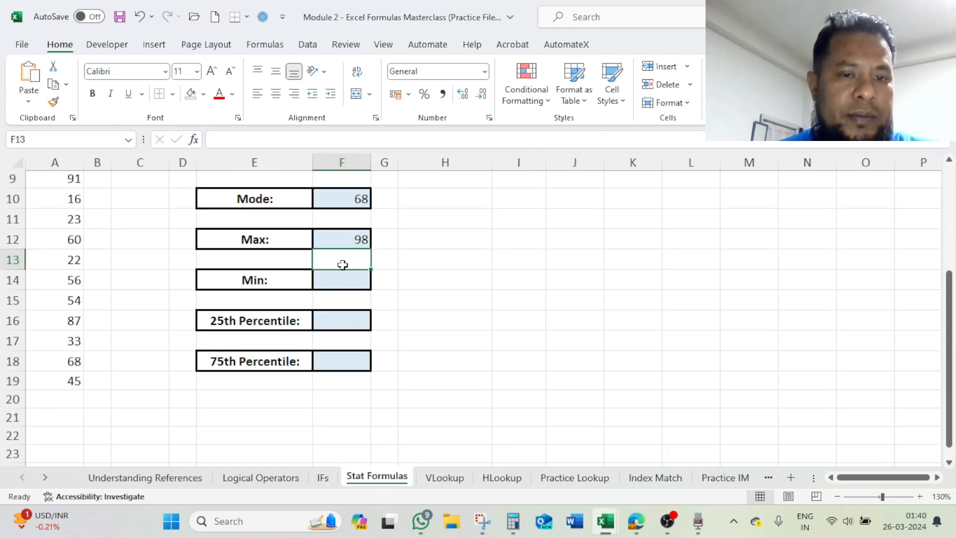
left_click(339, 278)
type("=")
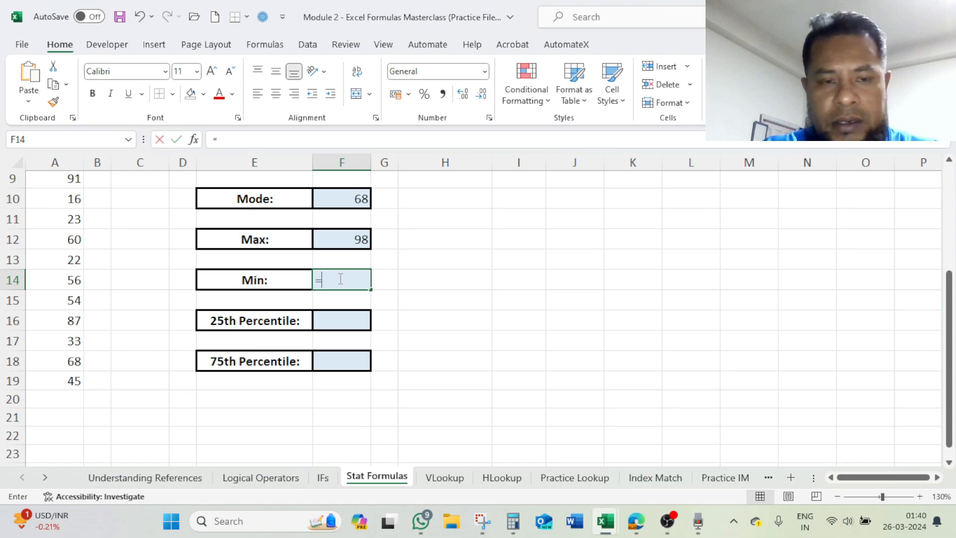
type("min")
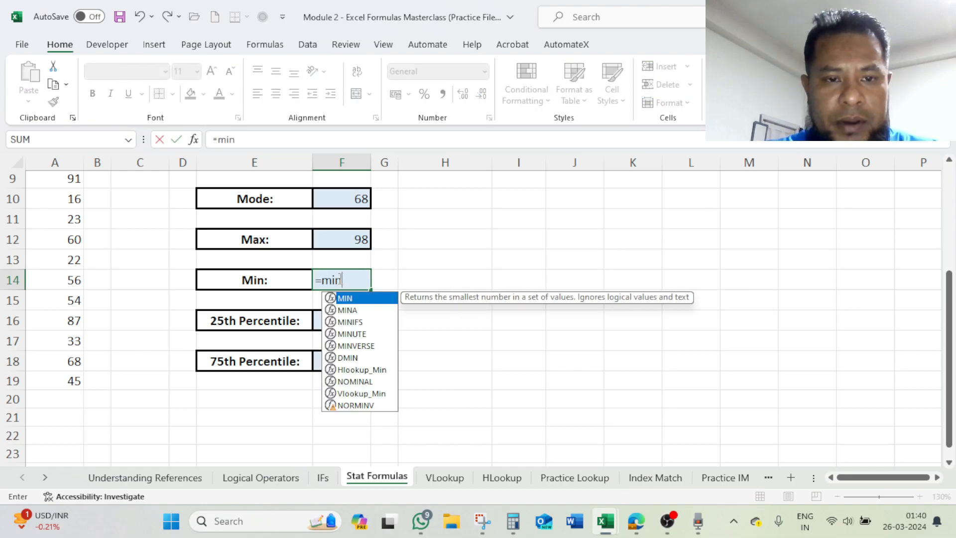
type("(")
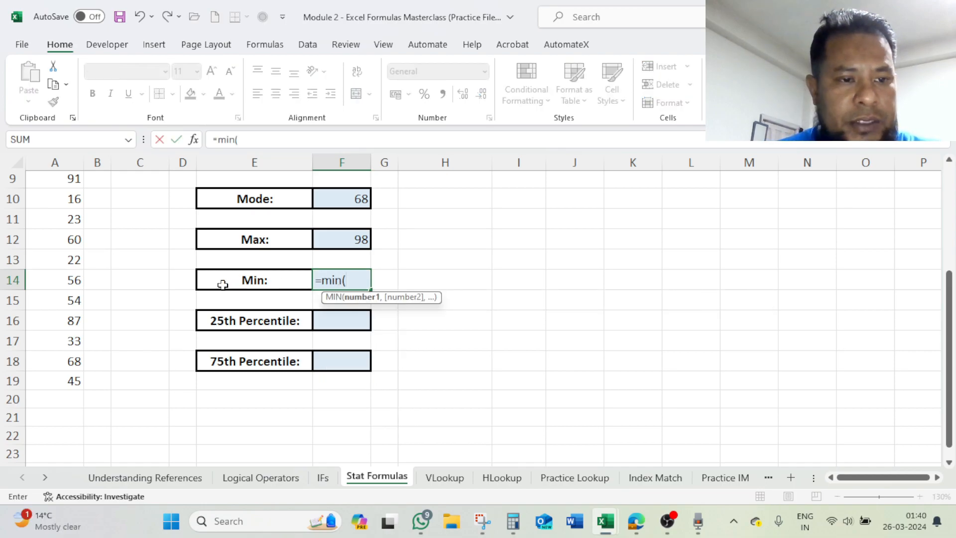
scroll(144, 277, "up", 3)
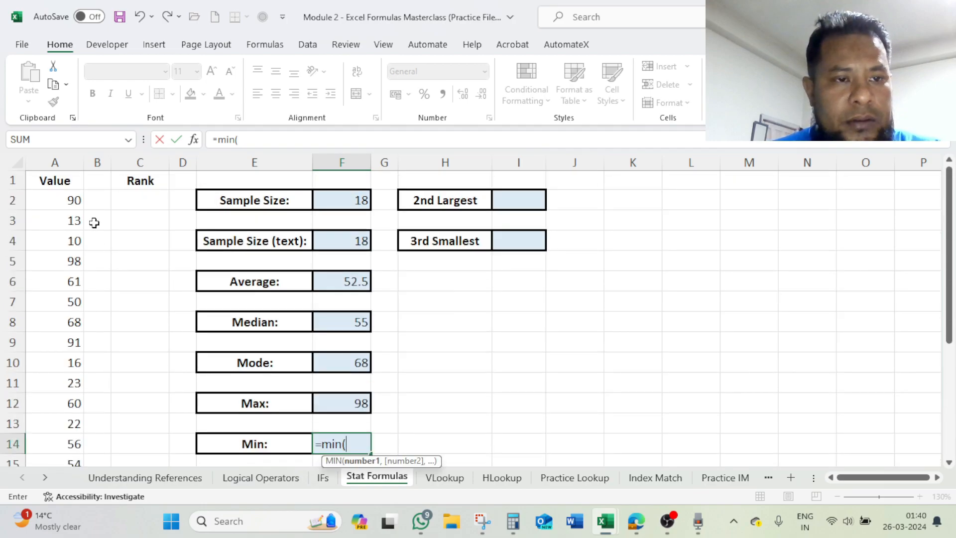
left_click(60, 203)
key("ctrl+shift+Down")
type(")")
key("Return")
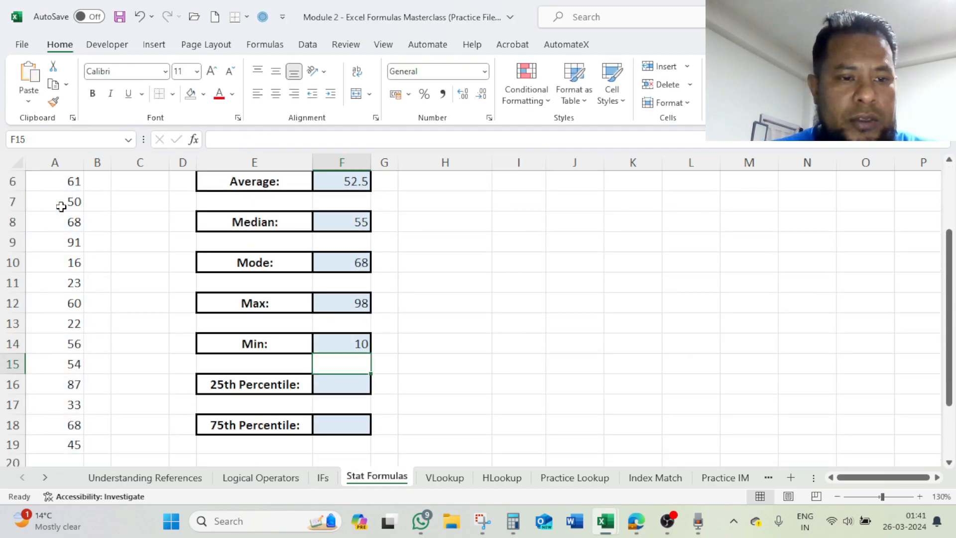
scroll(80, 238, "up", 2)
left_click(75, 240)
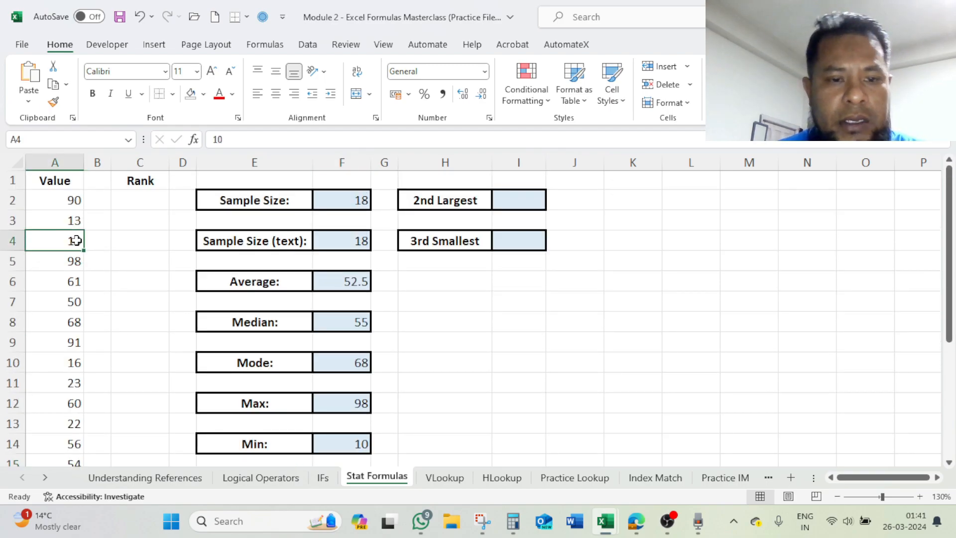
Step: Select the 25th Percentile result cell F16
scroll(346, 319, "down", 2)
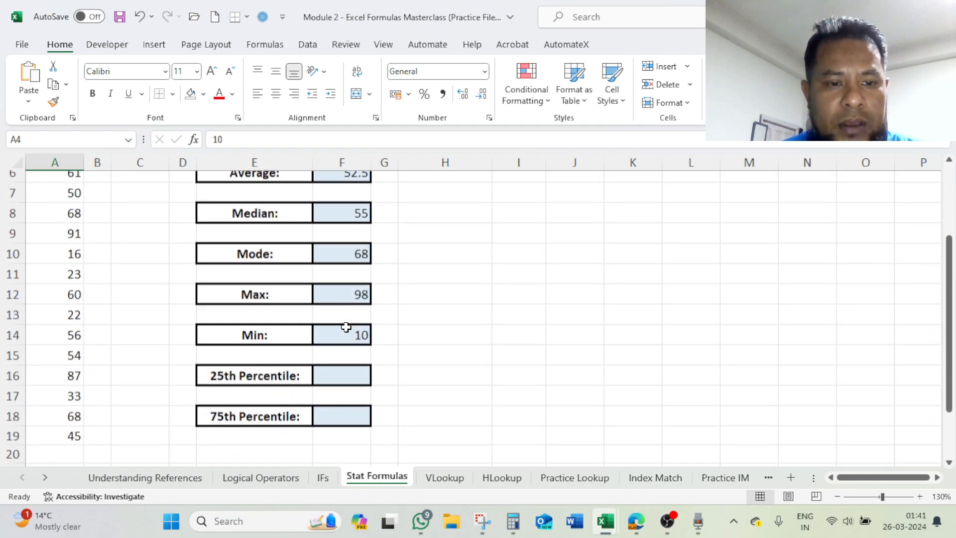
left_click(347, 376)
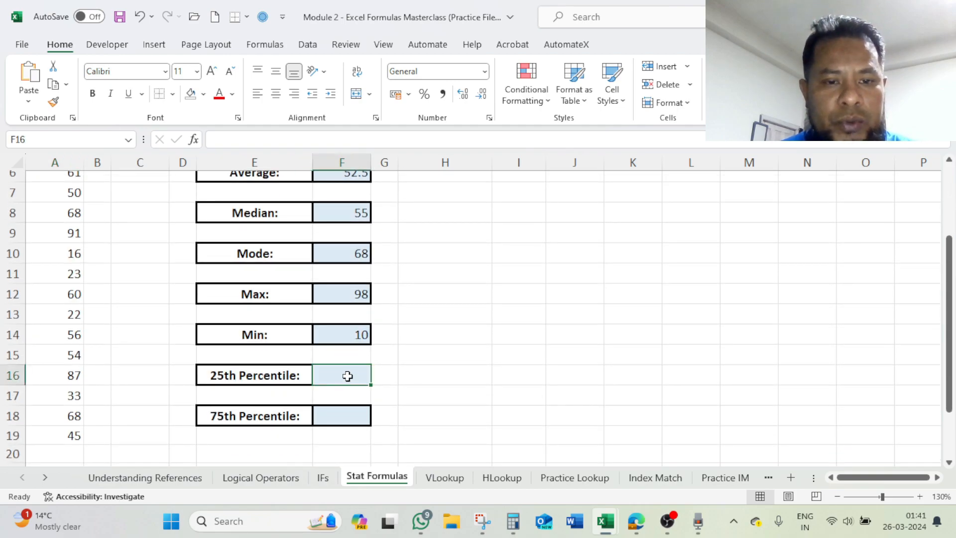